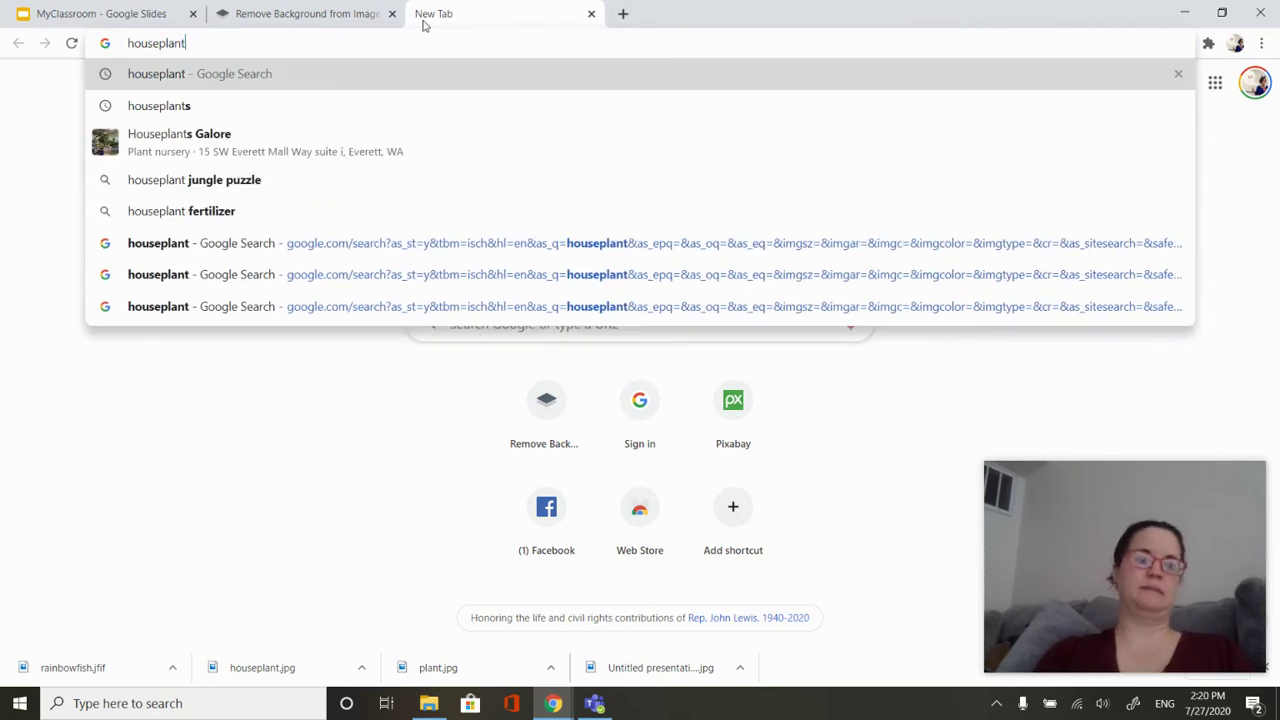
# Search Google Images for "houseplant" and open the advanced image search for it
pyautogui.press('Return')
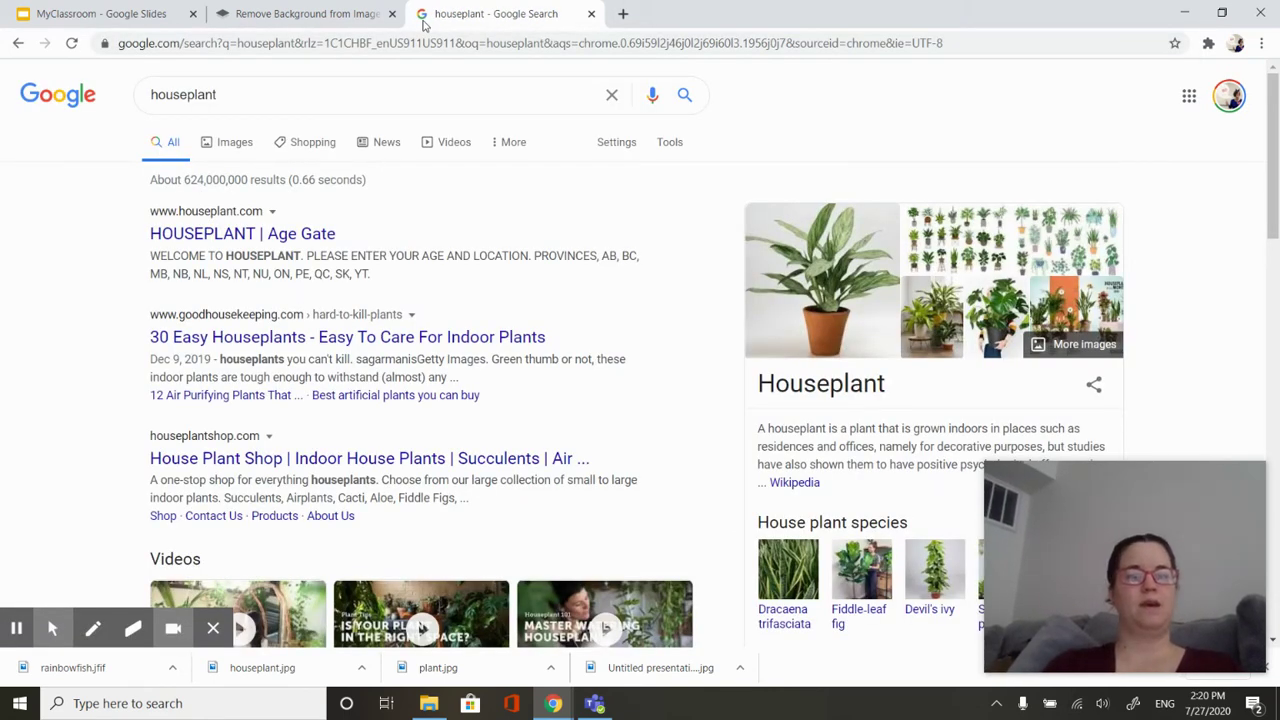
pyautogui.click(224, 148)
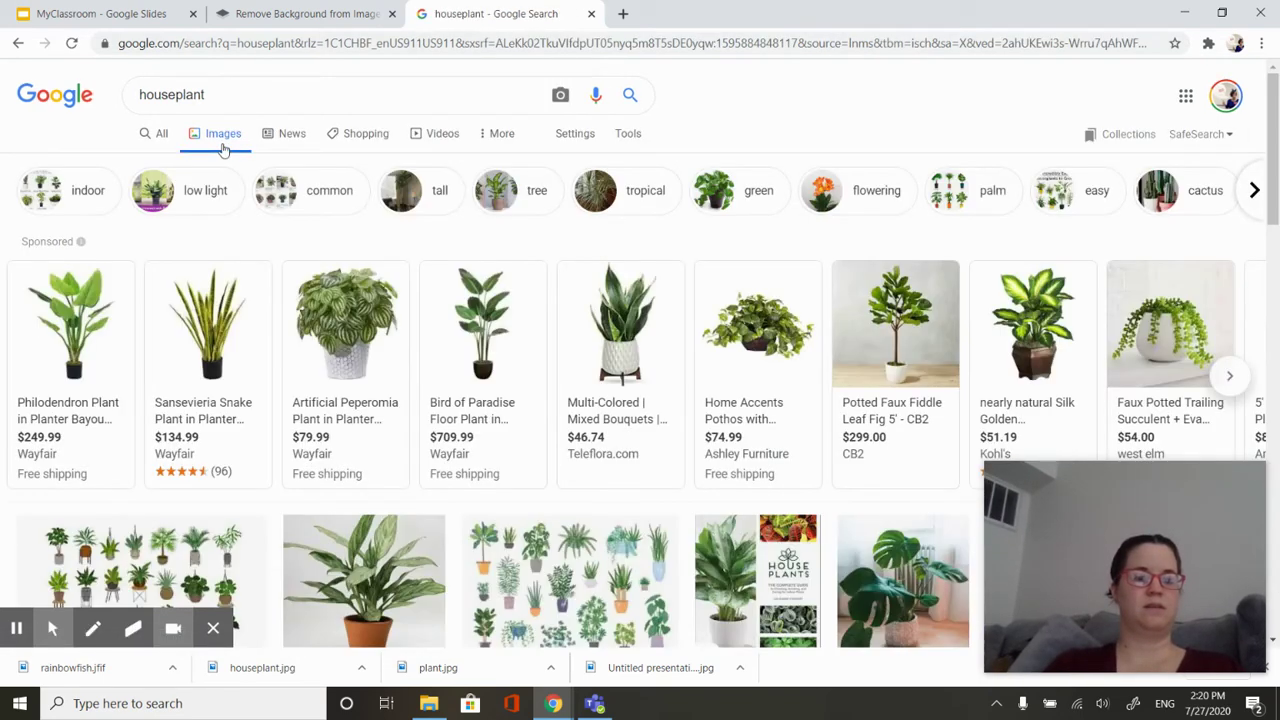
pyautogui.moveTo(577, 378)
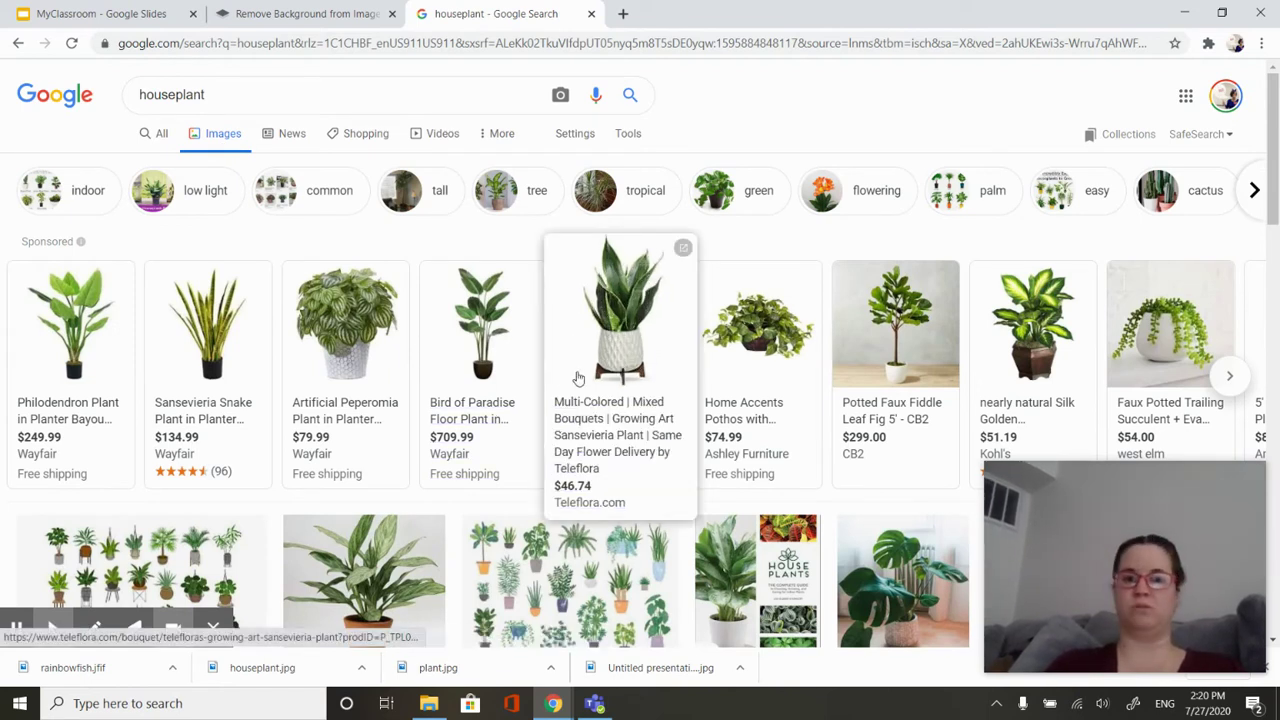
pyautogui.click(577, 135)
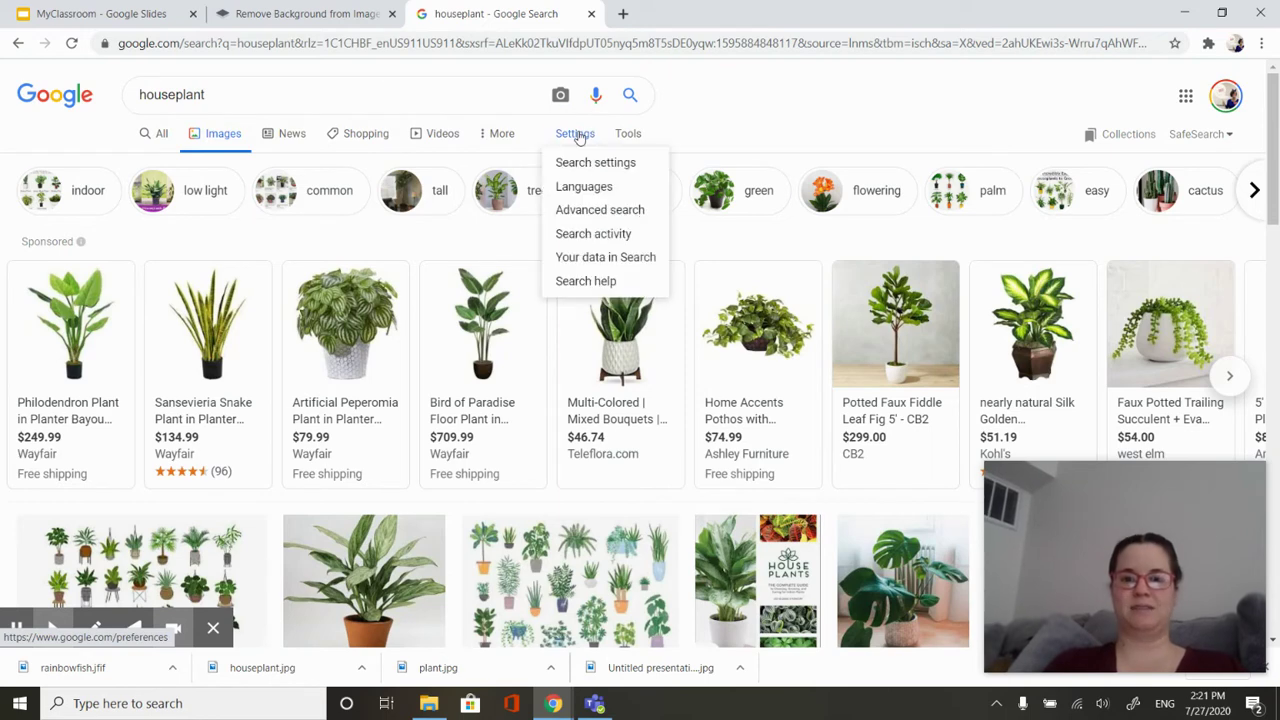
pyautogui.click(600, 210)
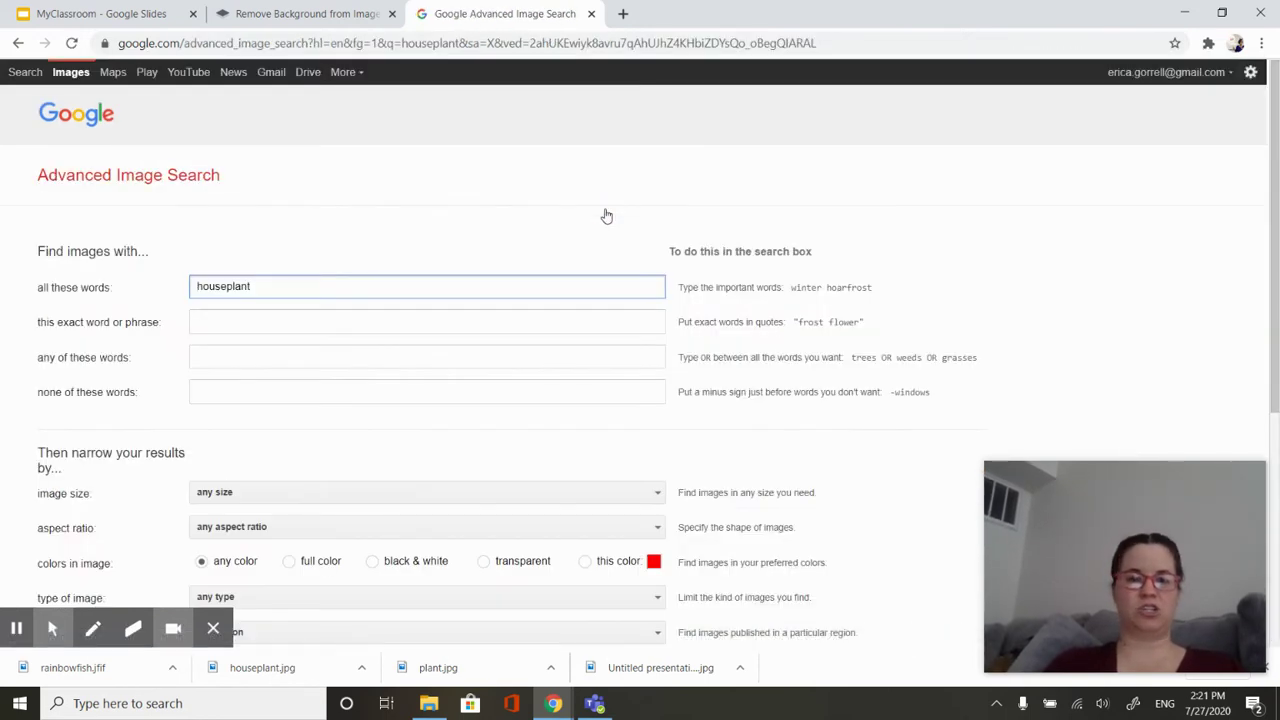
# Limit the image search to the usage rights "free to use, share or modify, even commercially" and run it
pyautogui.scroll(-4, 606, 216)
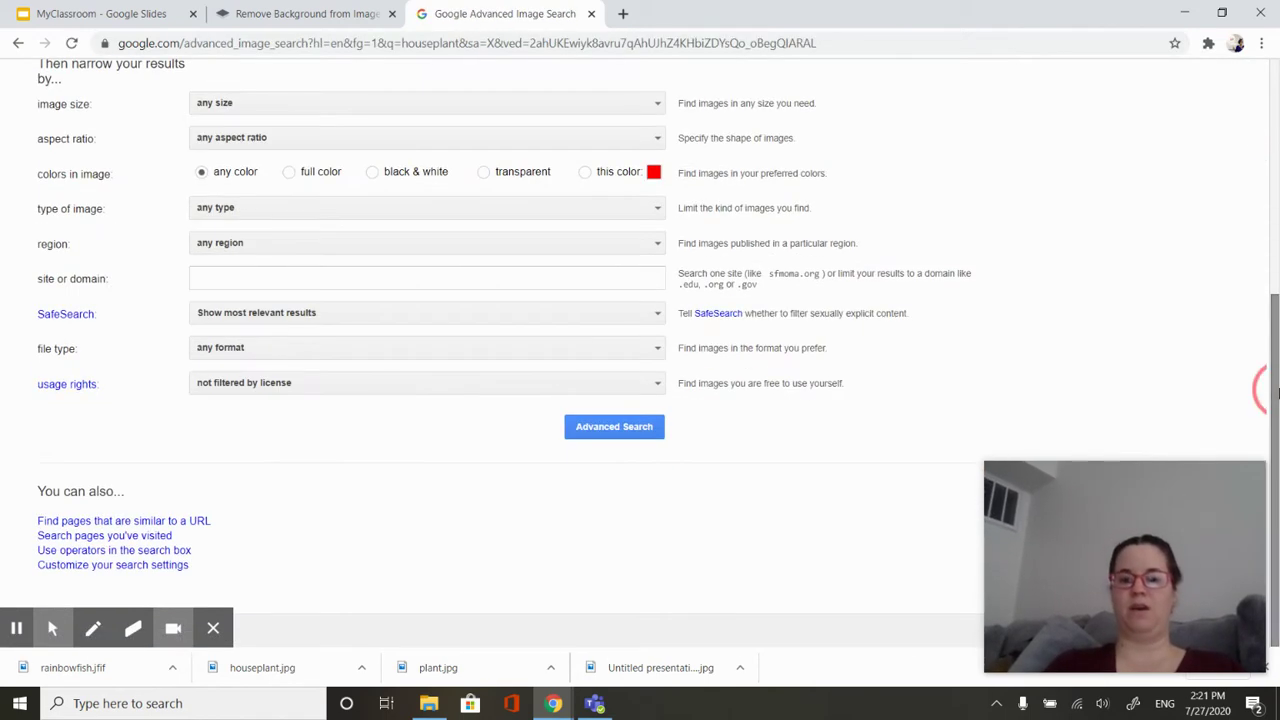
pyautogui.click(352, 385)
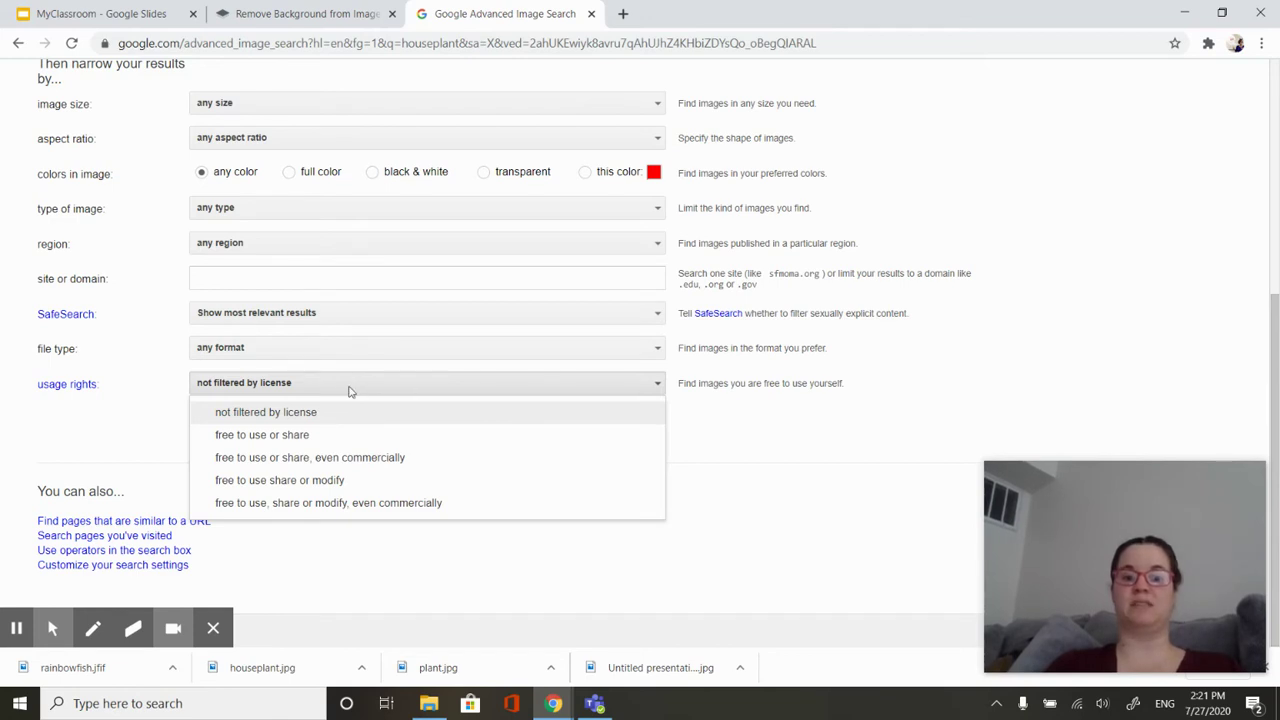
pyautogui.click(313, 510)
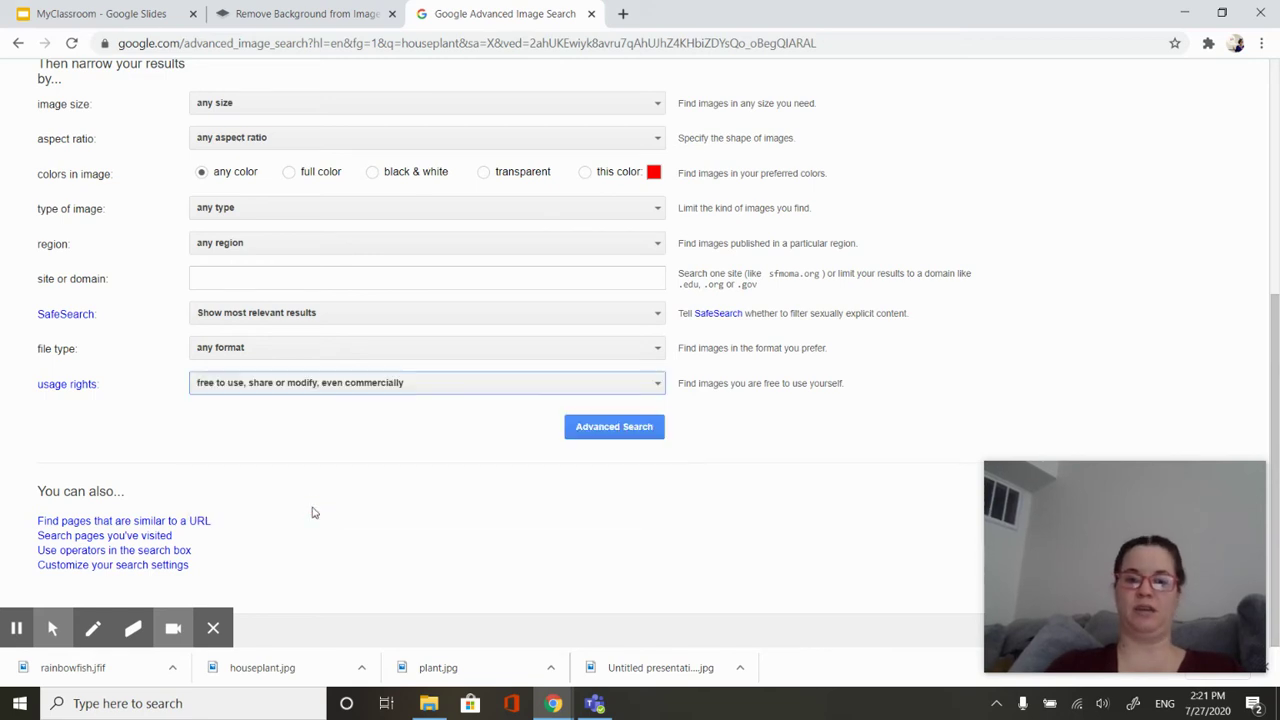
pyautogui.click(612, 428)
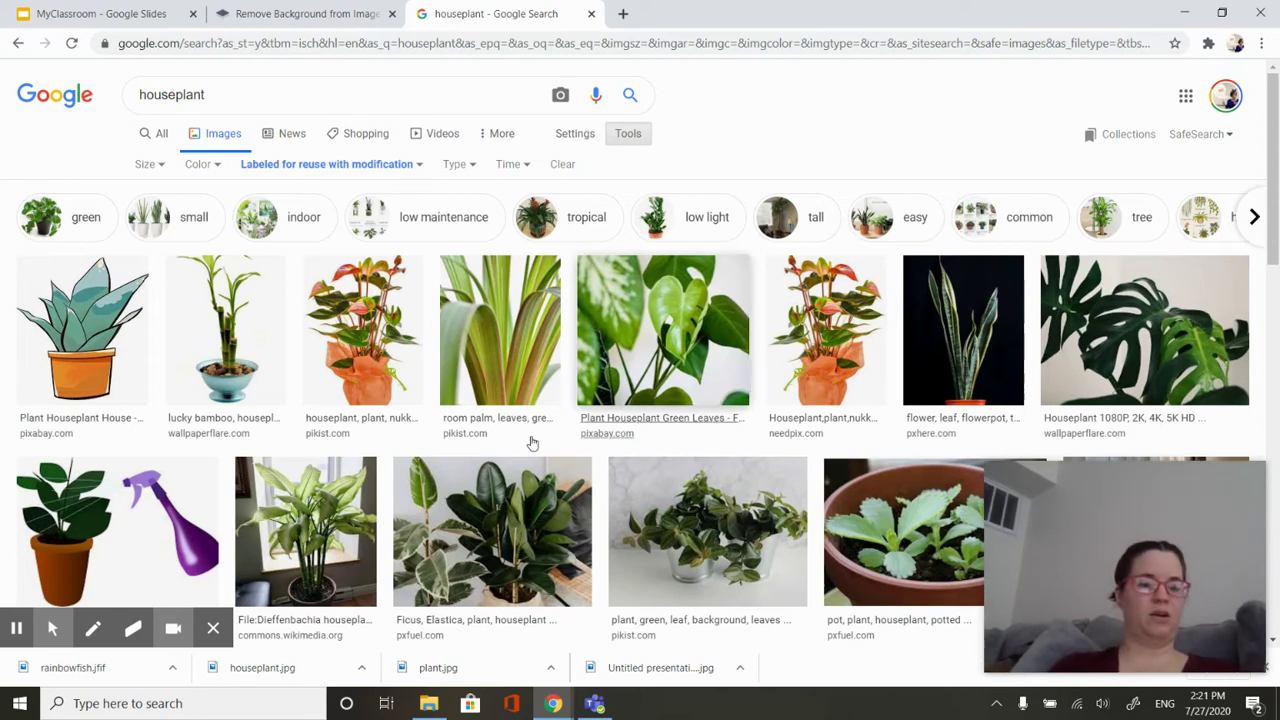
# Save the lucky bamboo picture from wallpaperflare.com as the JPEG "houseplant" in the Online Classroom folder
pyautogui.click(250, 340)
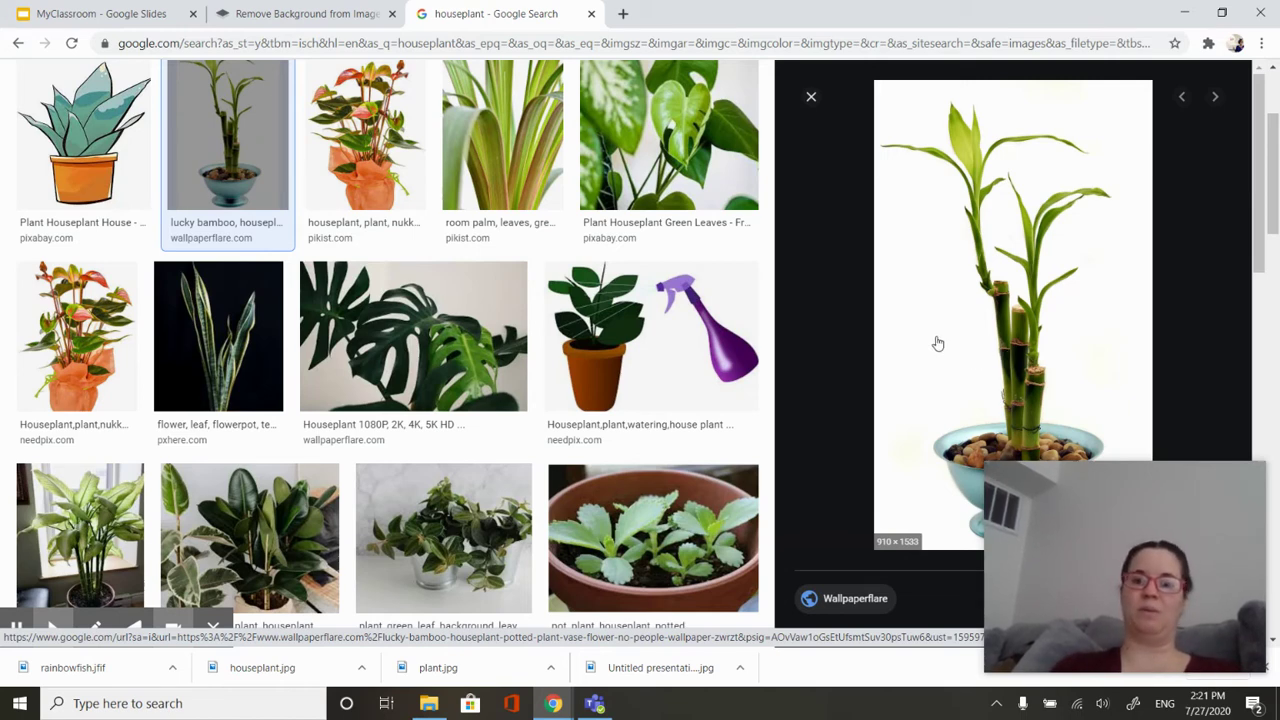
pyautogui.click(1008, 369)
pyautogui.rightClick(1008, 369)
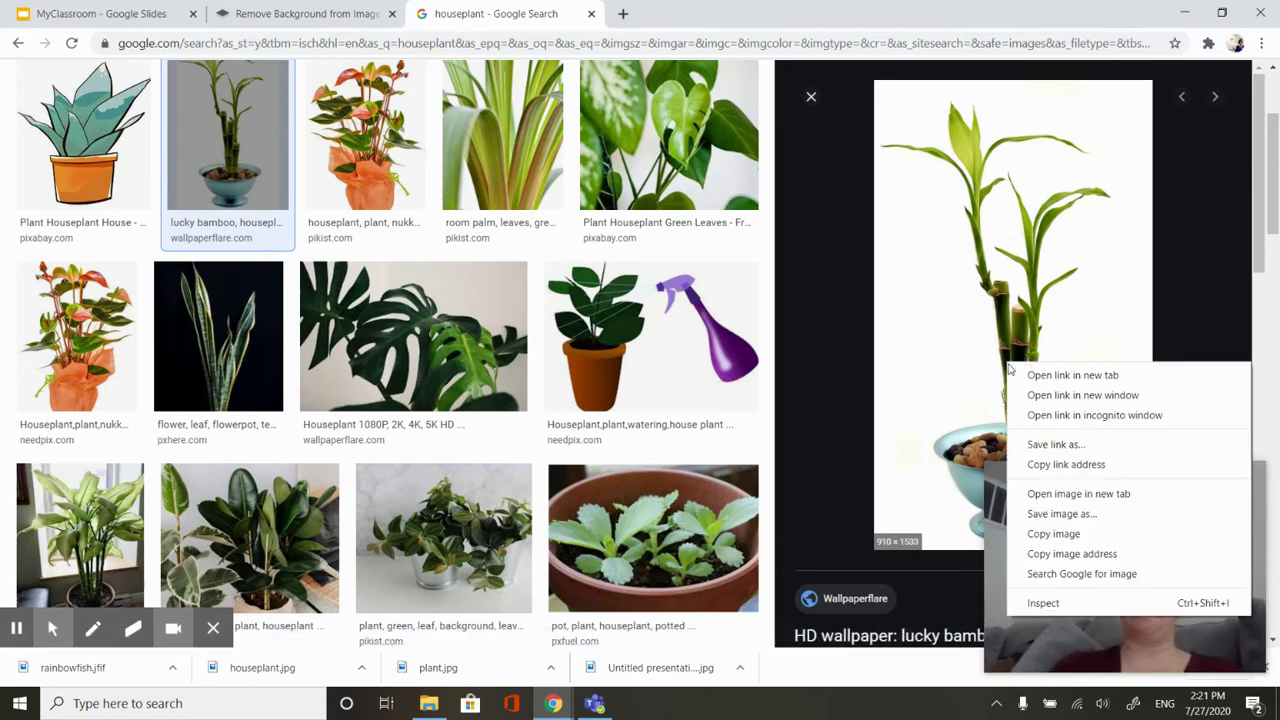
pyautogui.click(1062, 514)
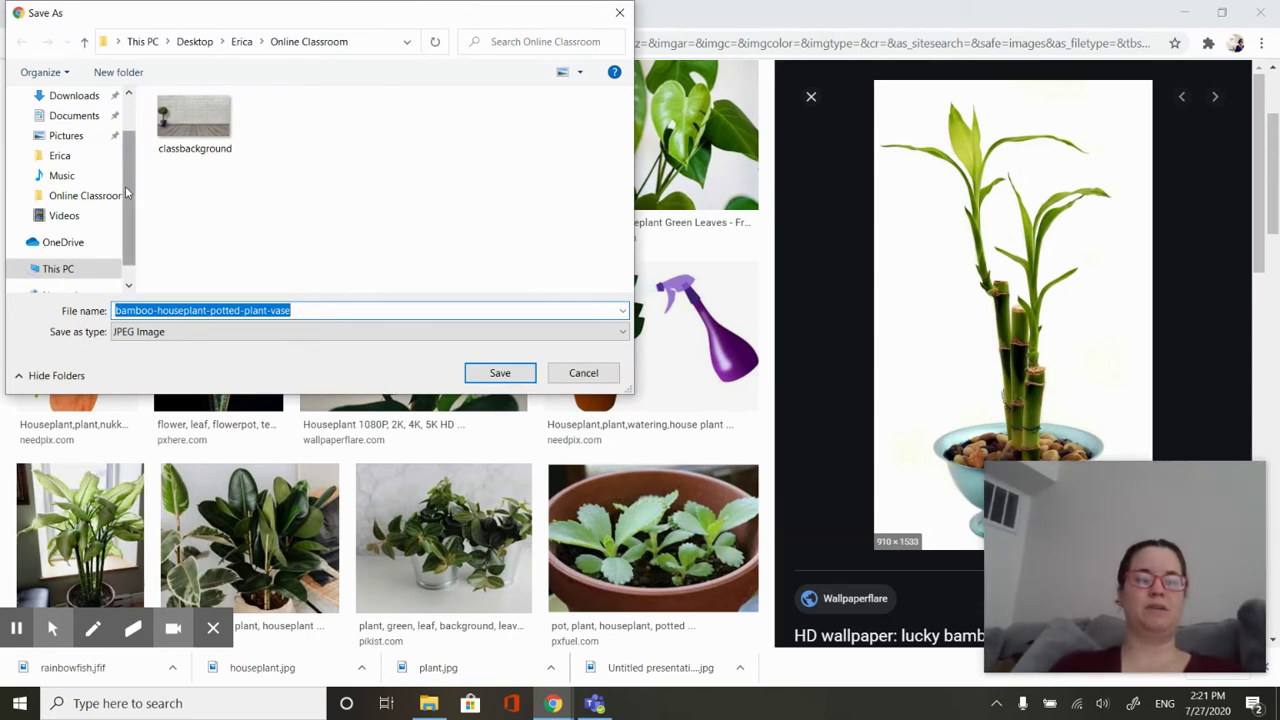
pyautogui.scroll(1, 133, 140)
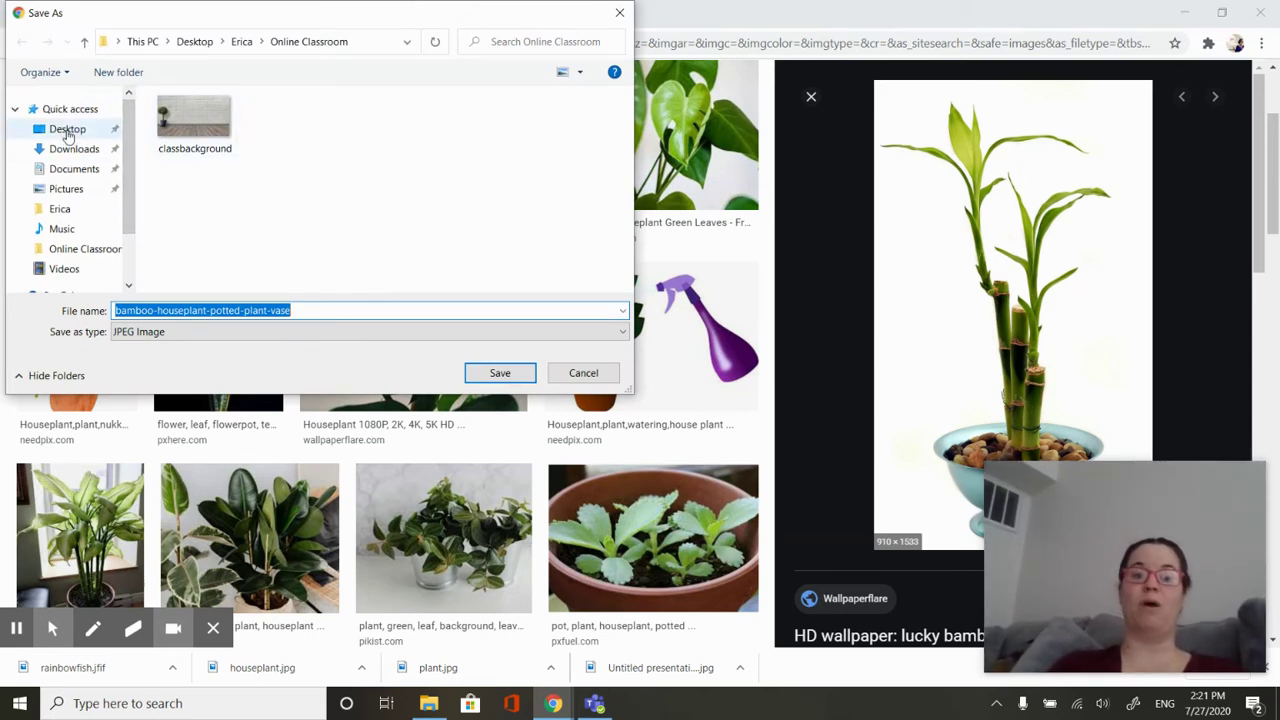
pyautogui.click(70, 137)
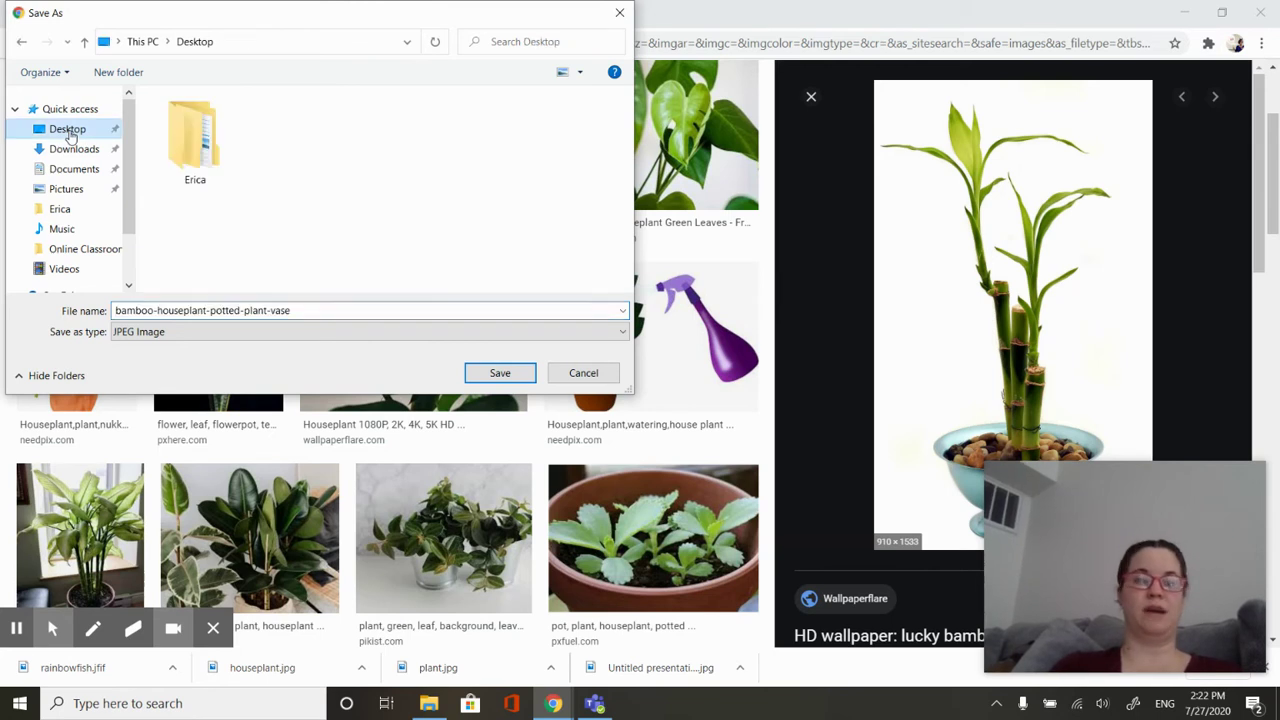
pyautogui.doubleClick(194, 140)
pyautogui.doubleClick(200, 145)
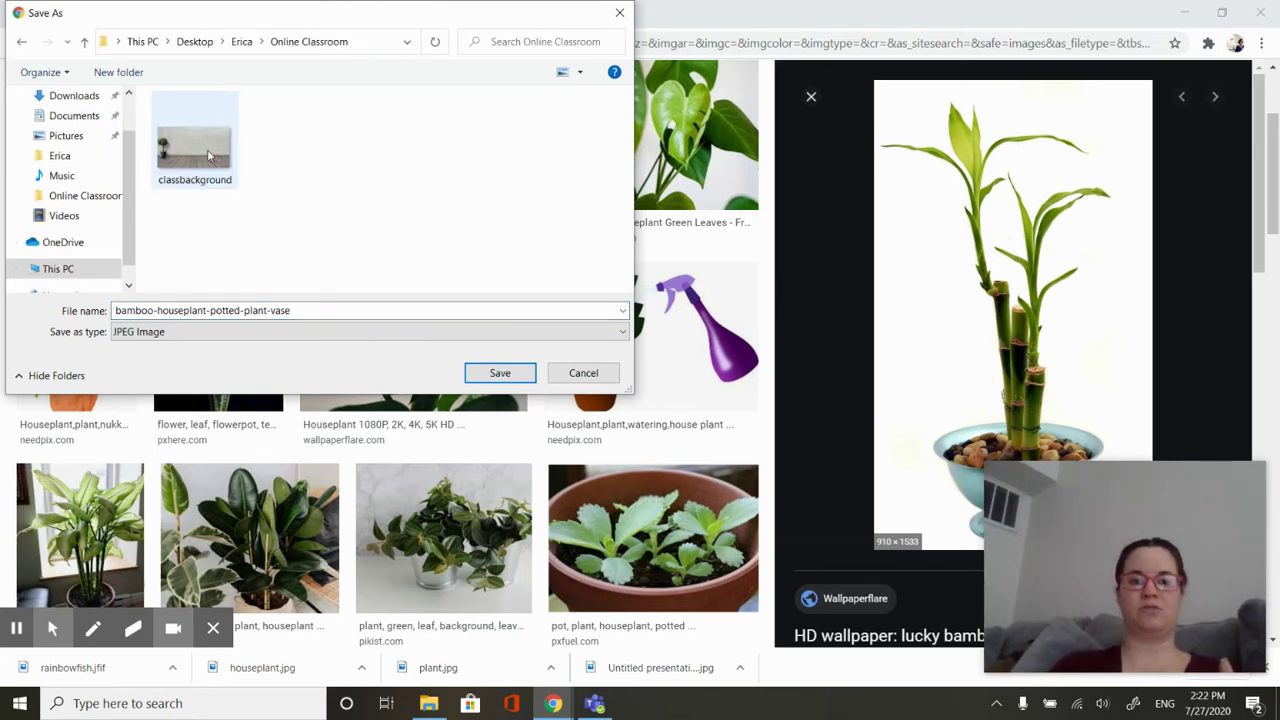
pyautogui.click(323, 307)
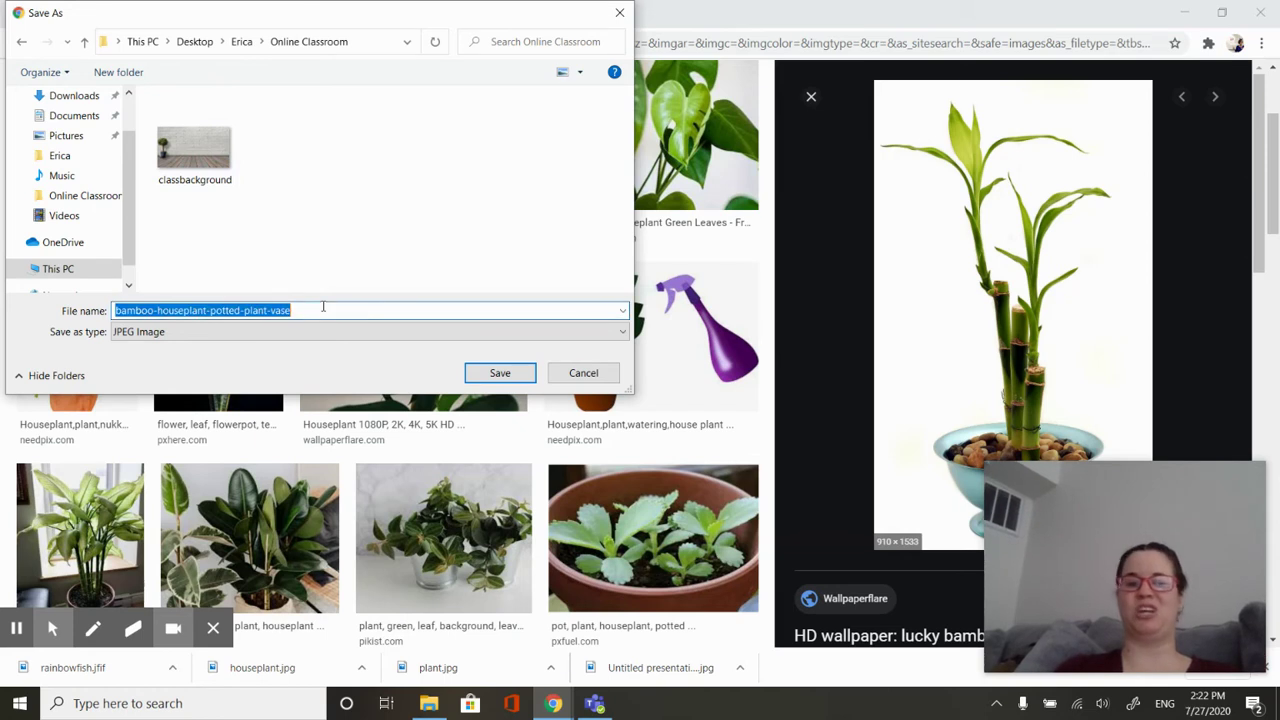
pyautogui.write('houseplant')
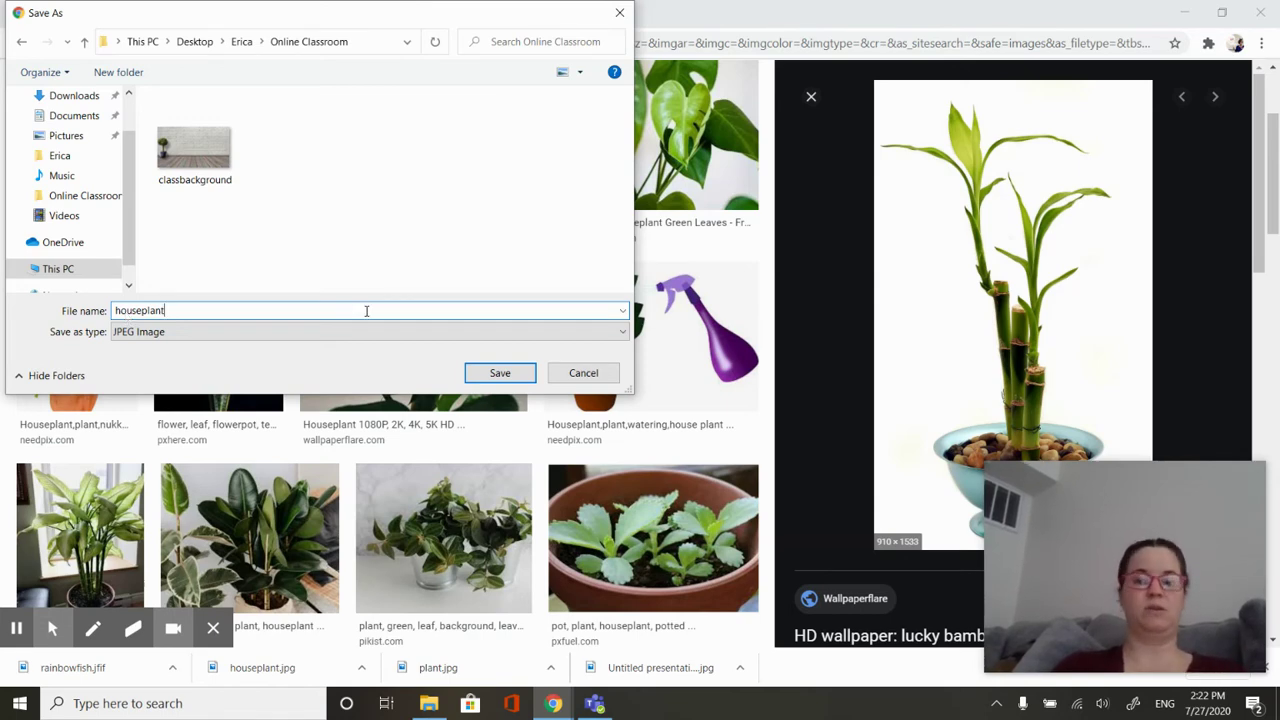
pyautogui.click(503, 377)
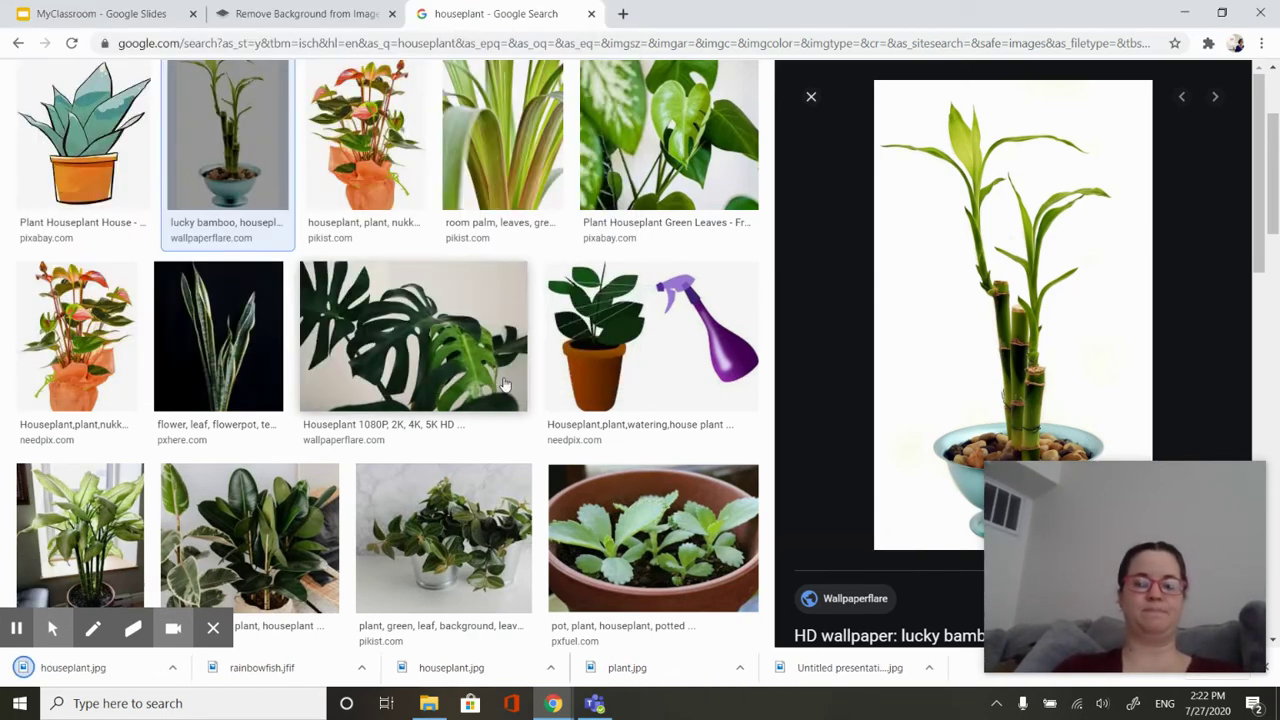
# Switch to remove.bg and upload the houseplant picture to remove its background
pyautogui.click(322, 14)
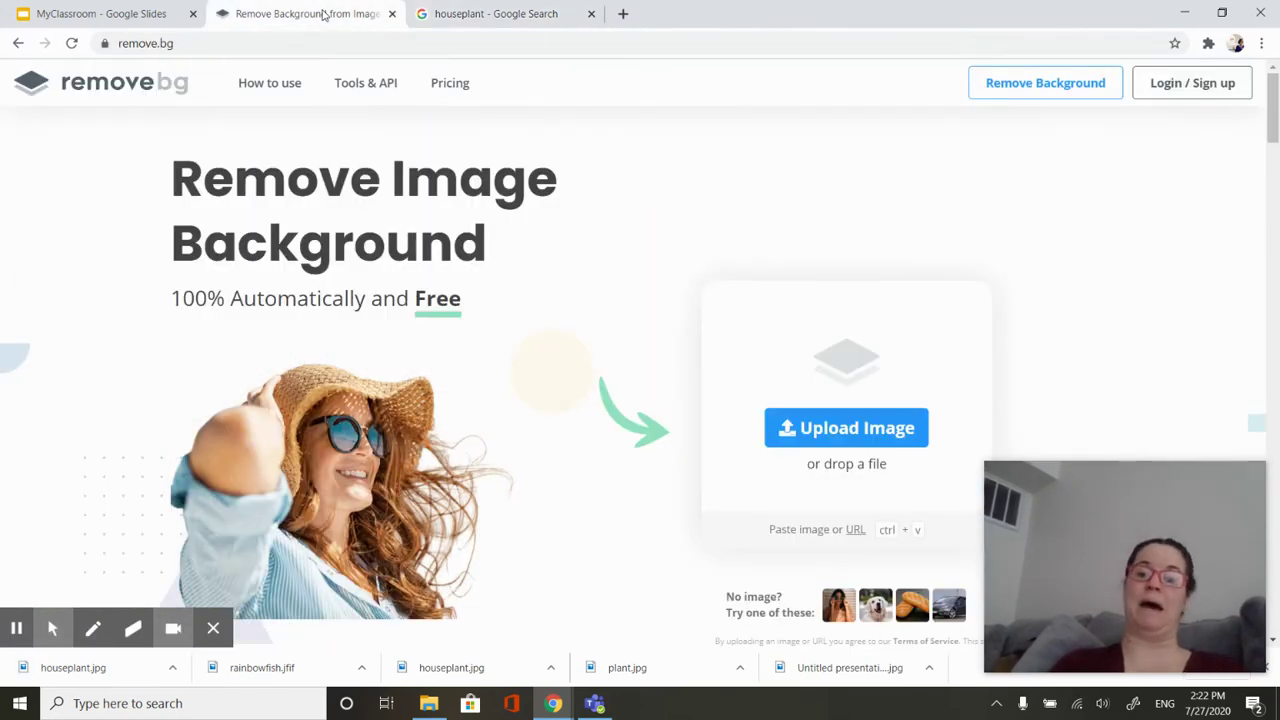
pyautogui.click(842, 429)
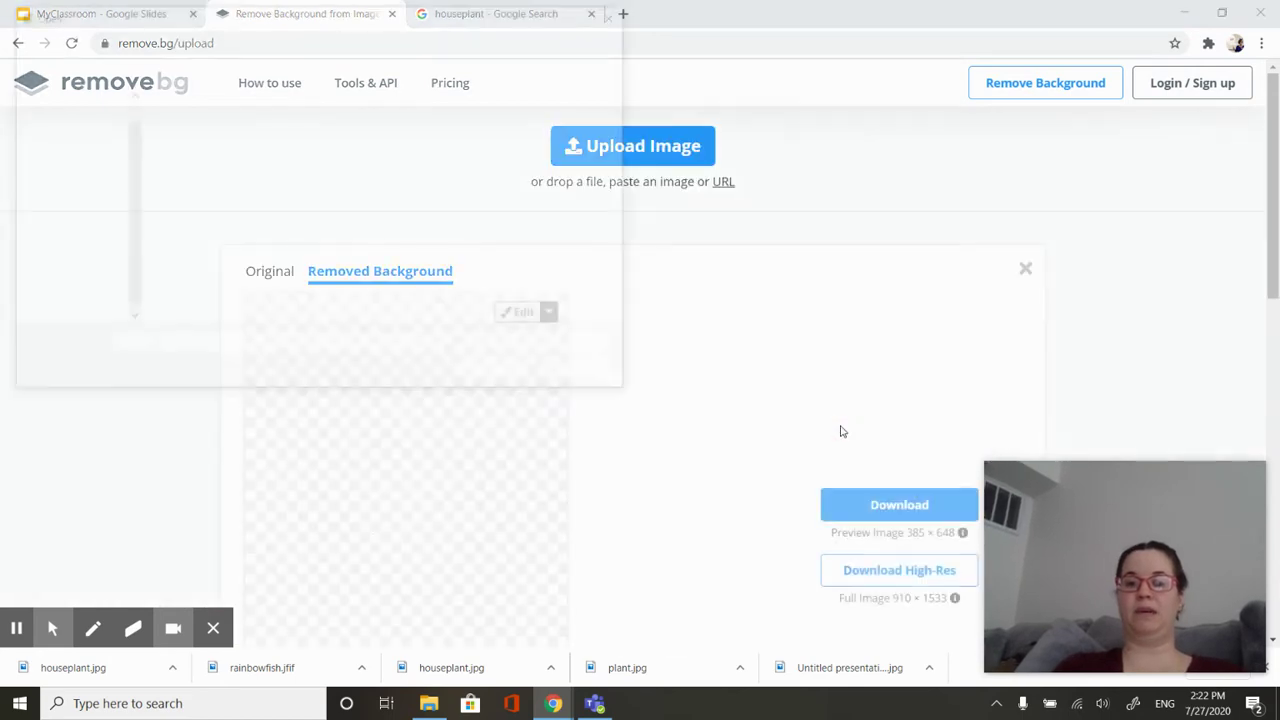
pyautogui.click(279, 160)
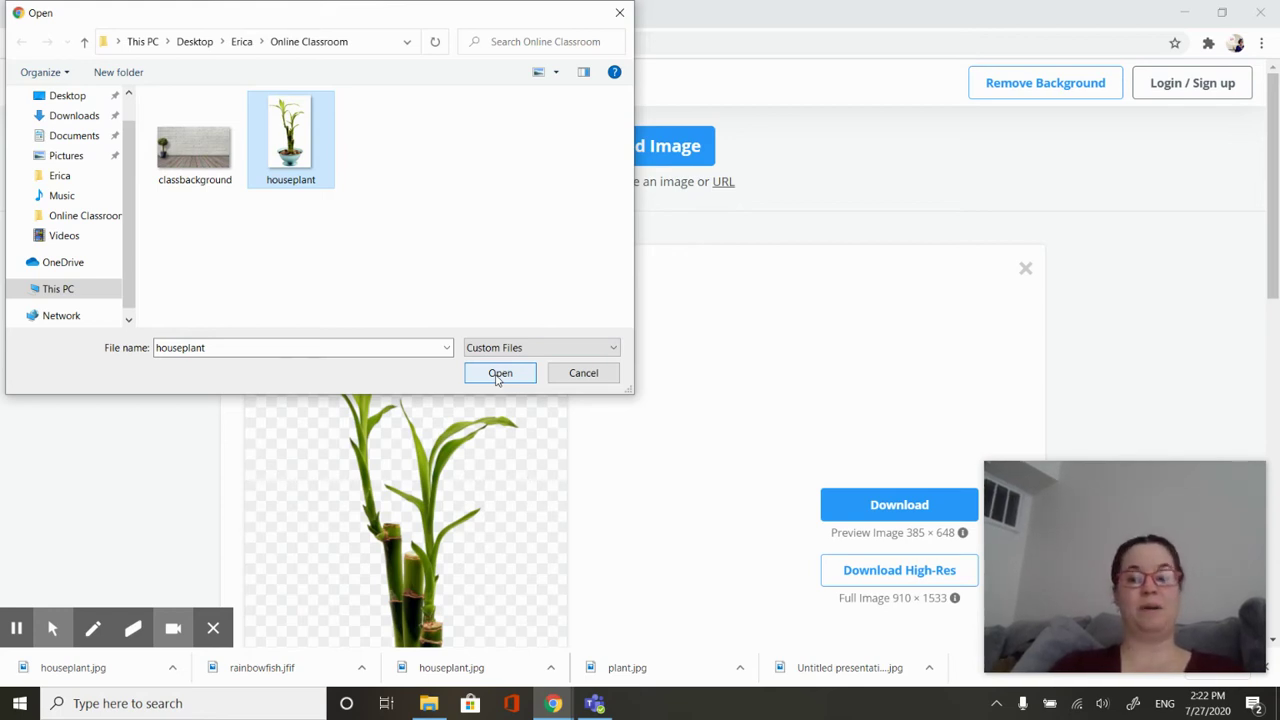
pyautogui.click(497, 376)
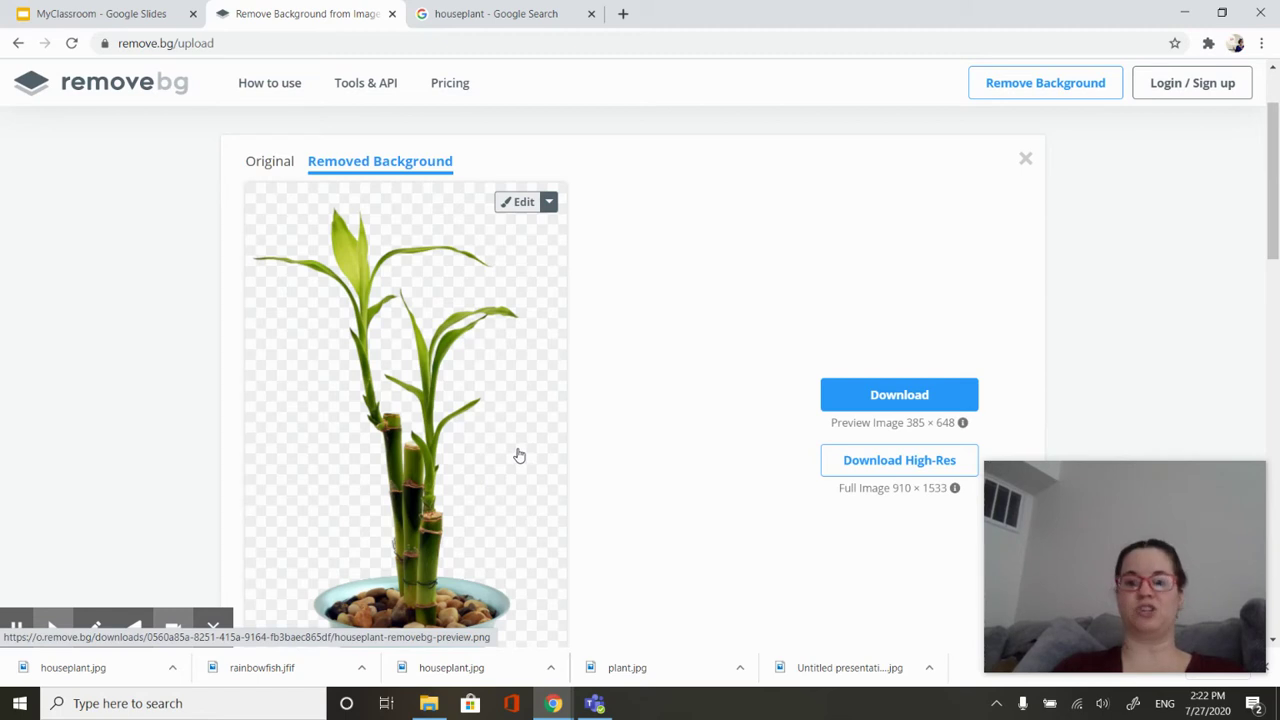
# Copy the background-free houseplant image and paste it onto the MyClassroom slide in Google Slides
pyautogui.rightClick(402, 419)
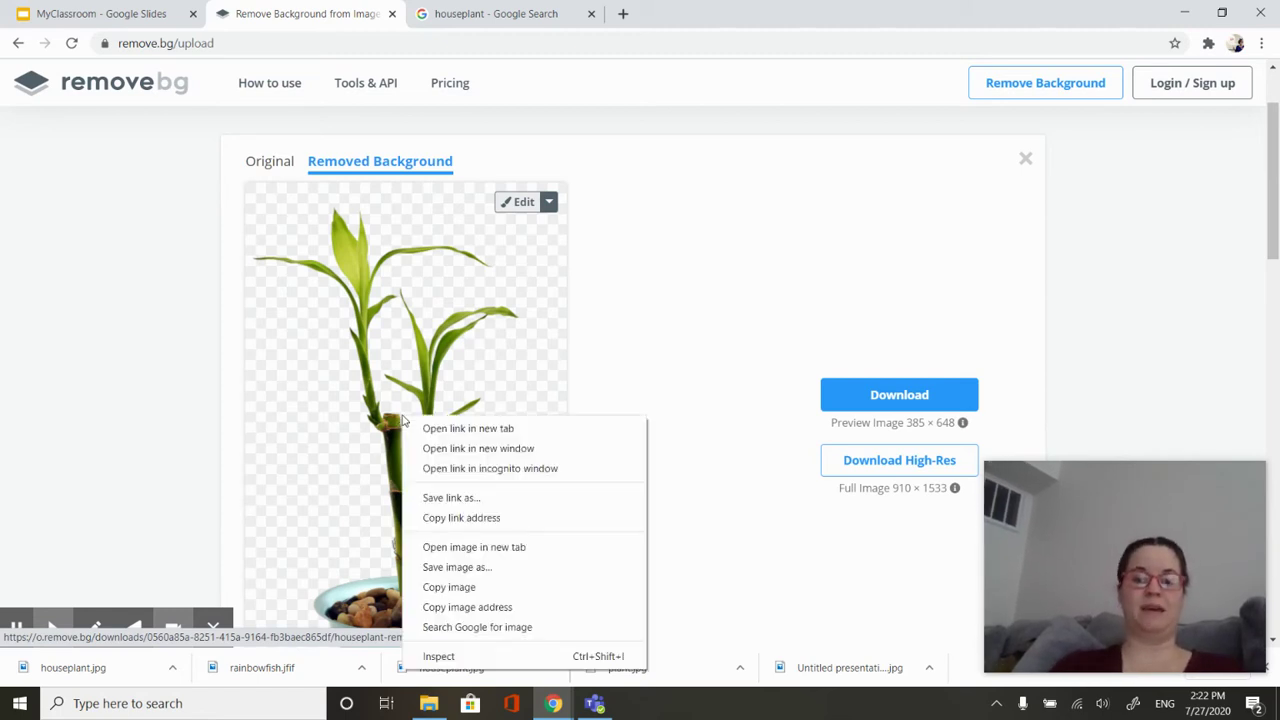
pyautogui.click(437, 597)
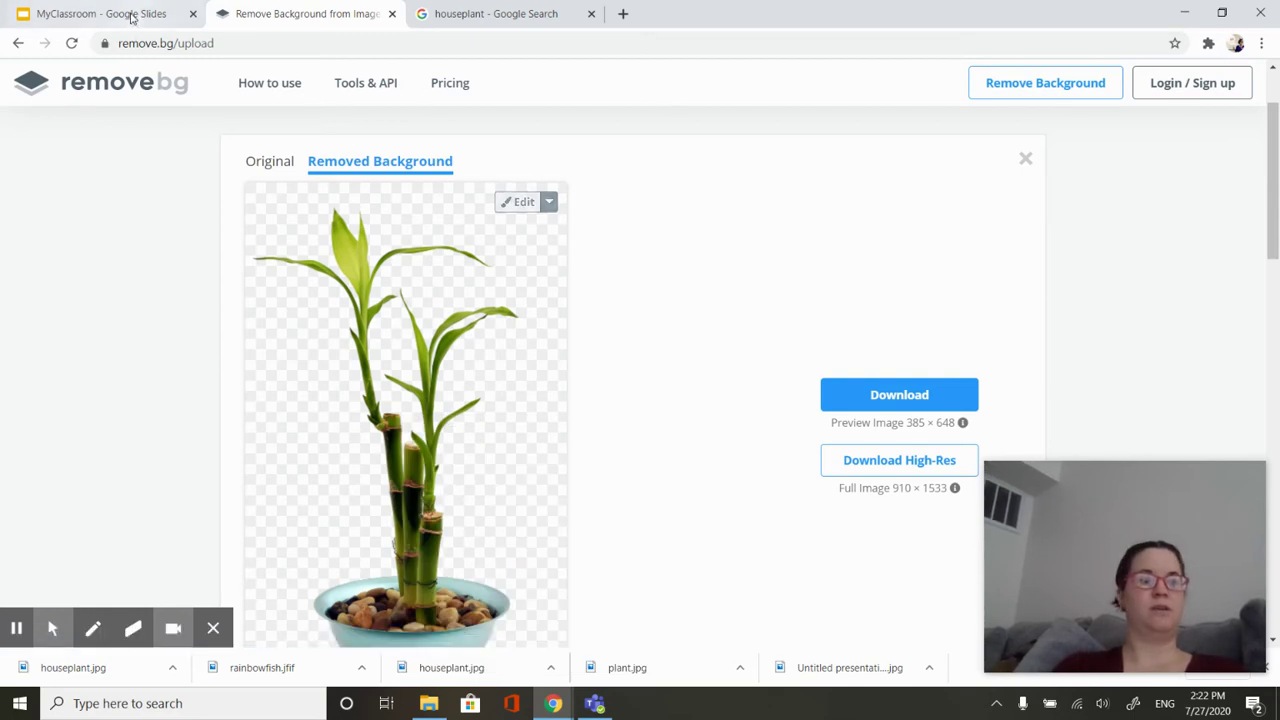
pyautogui.click(130, 17)
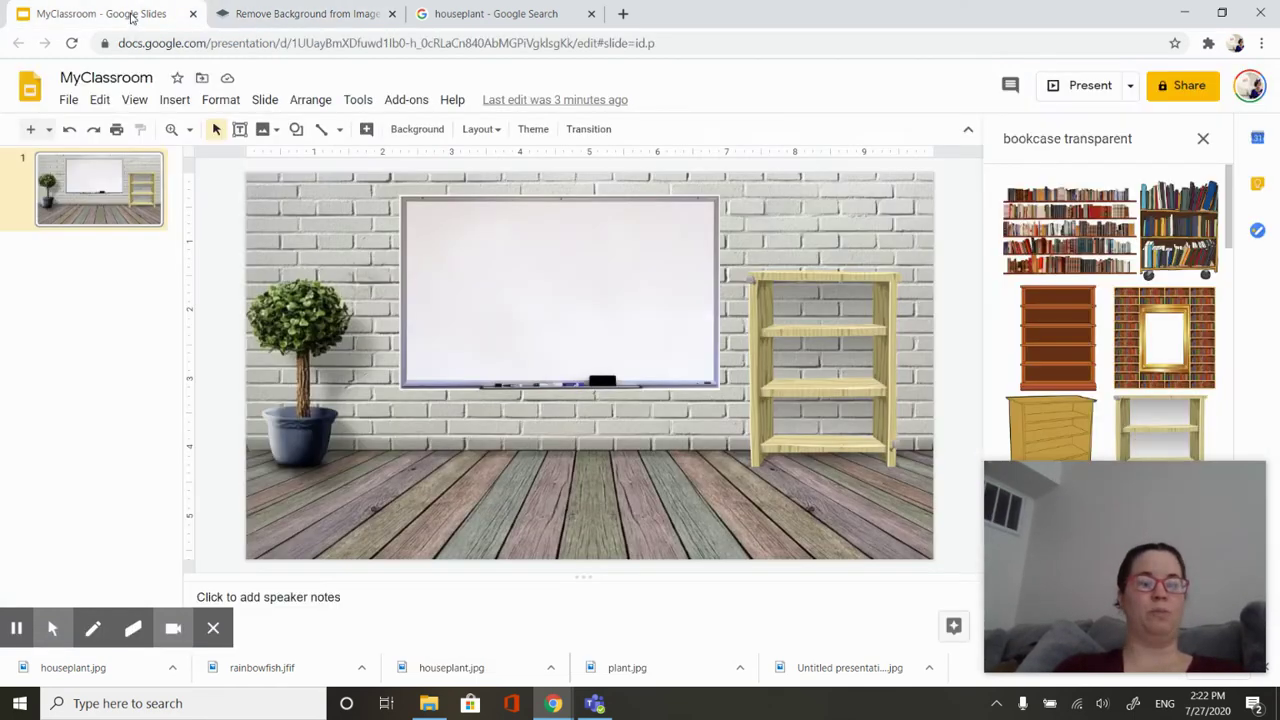
pyautogui.rightClick(437, 448)
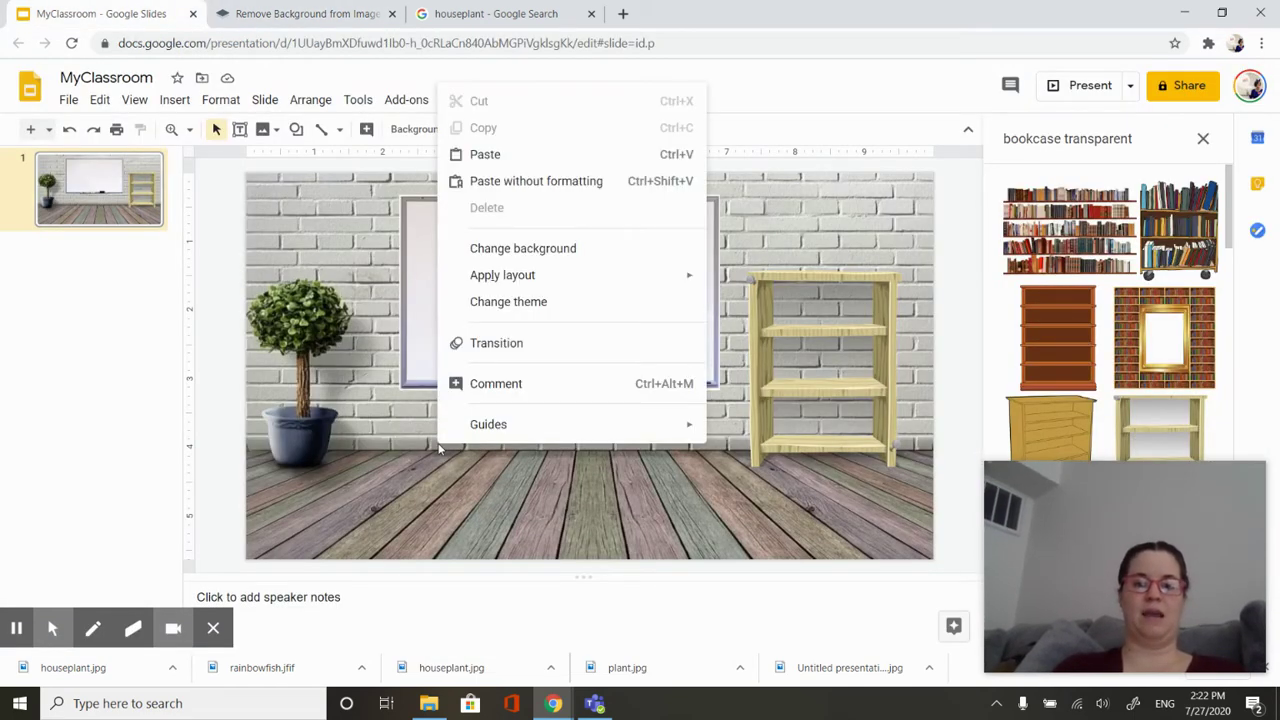
pyautogui.click(544, 158)
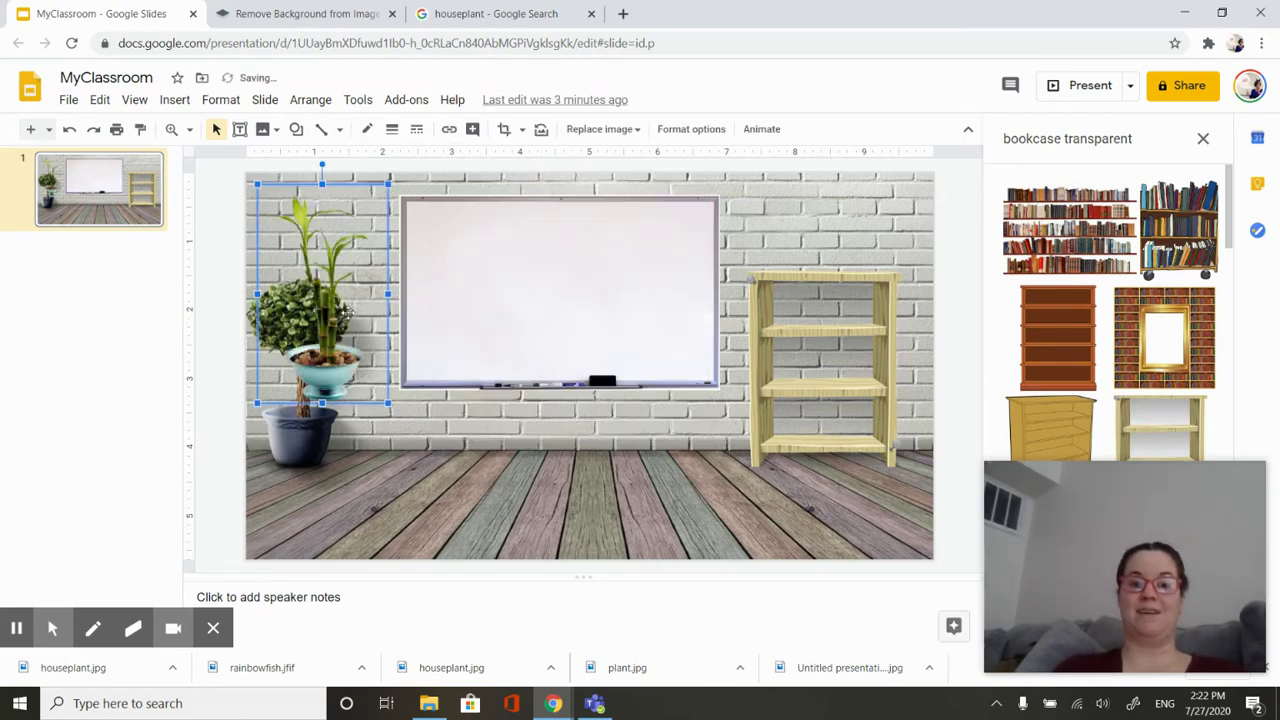
# Shrink the pasted houseplant to a small plant and move it above the bookcase
pyautogui.moveTo(348, 312); pyautogui.dragTo(500, 395)
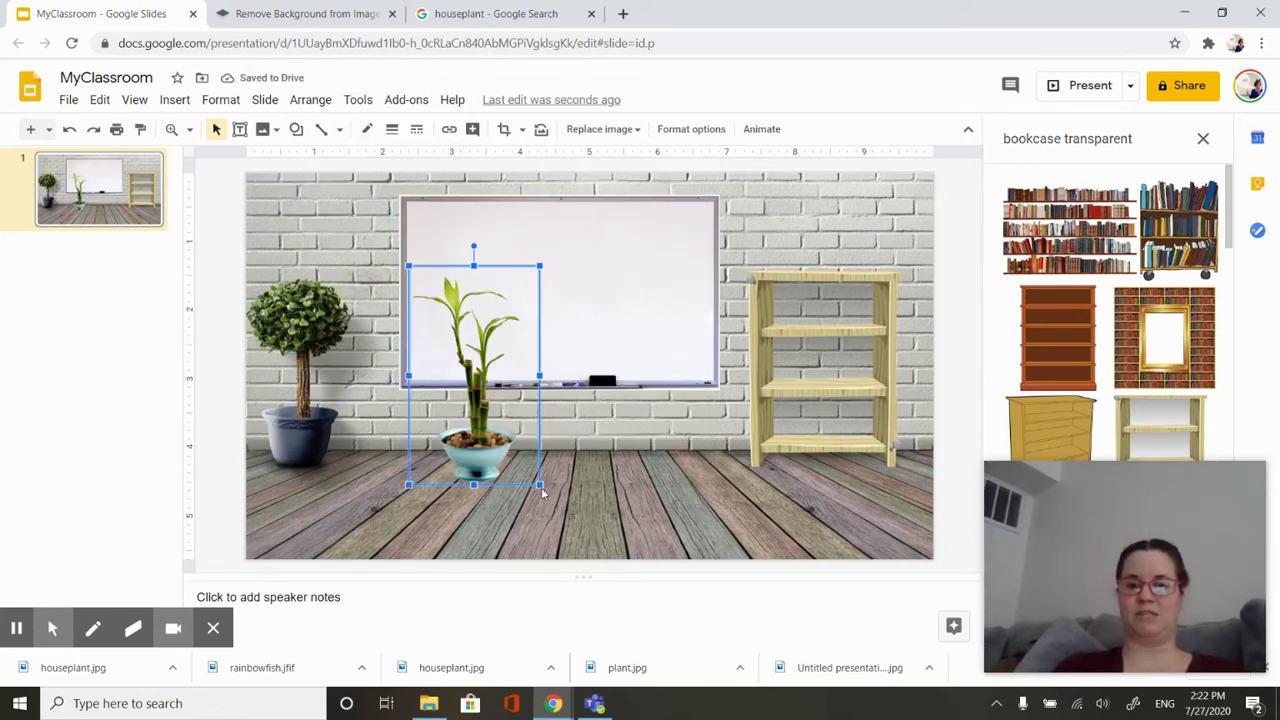
pyautogui.moveTo(540, 485); pyautogui.dragTo(470, 384)
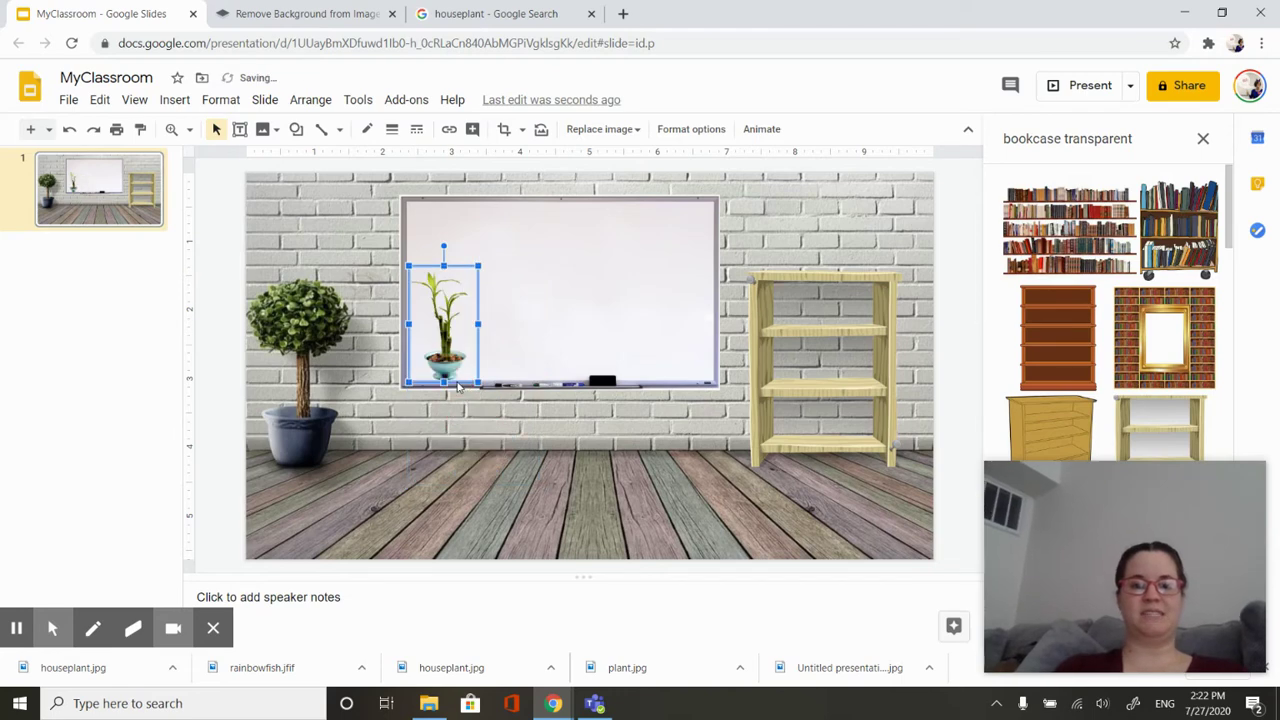
pyautogui.moveTo(443, 334); pyautogui.dragTo(824, 227)
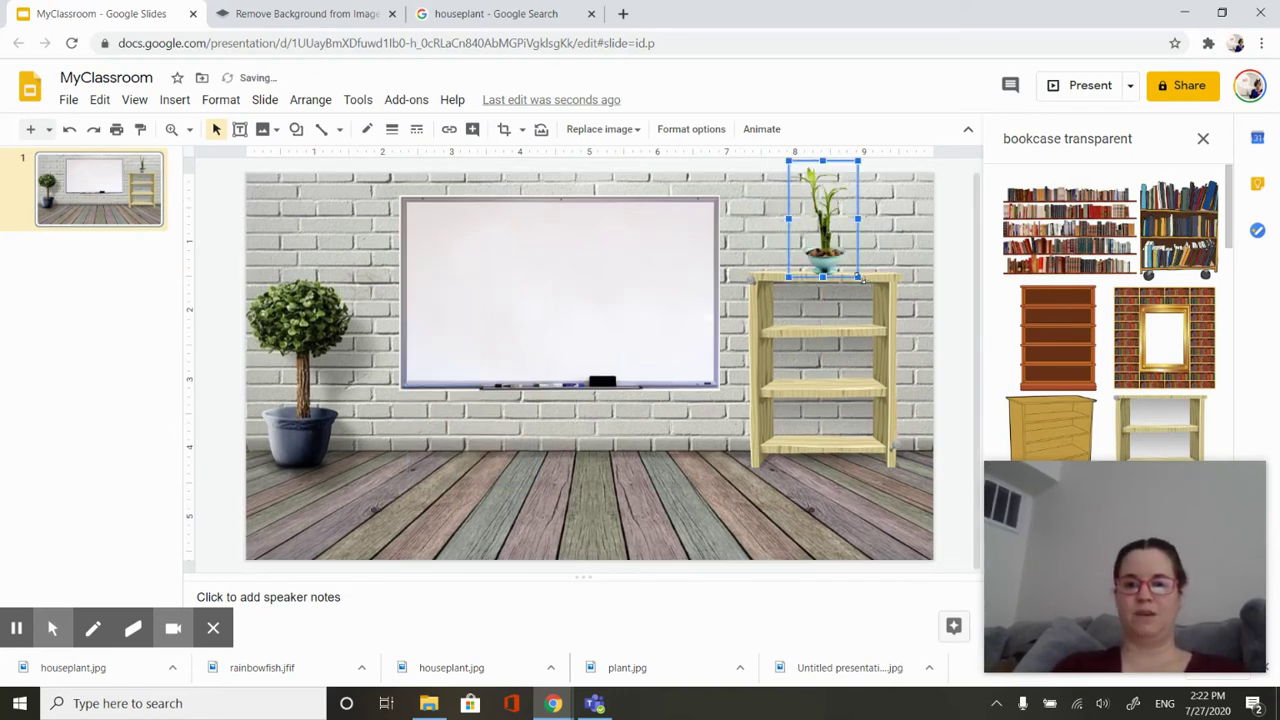
pyautogui.moveTo(858, 278); pyautogui.dragTo(844, 252)
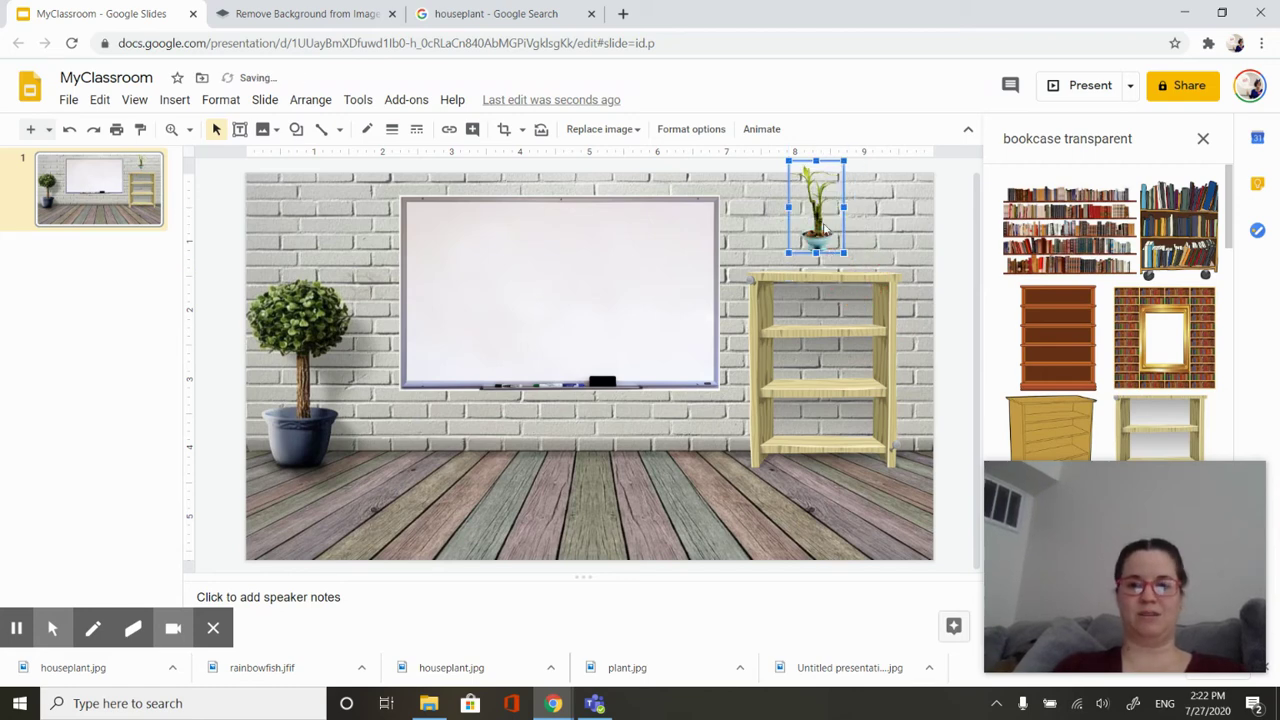
pyautogui.click(825, 229)
pyautogui.rightClick(822, 233)
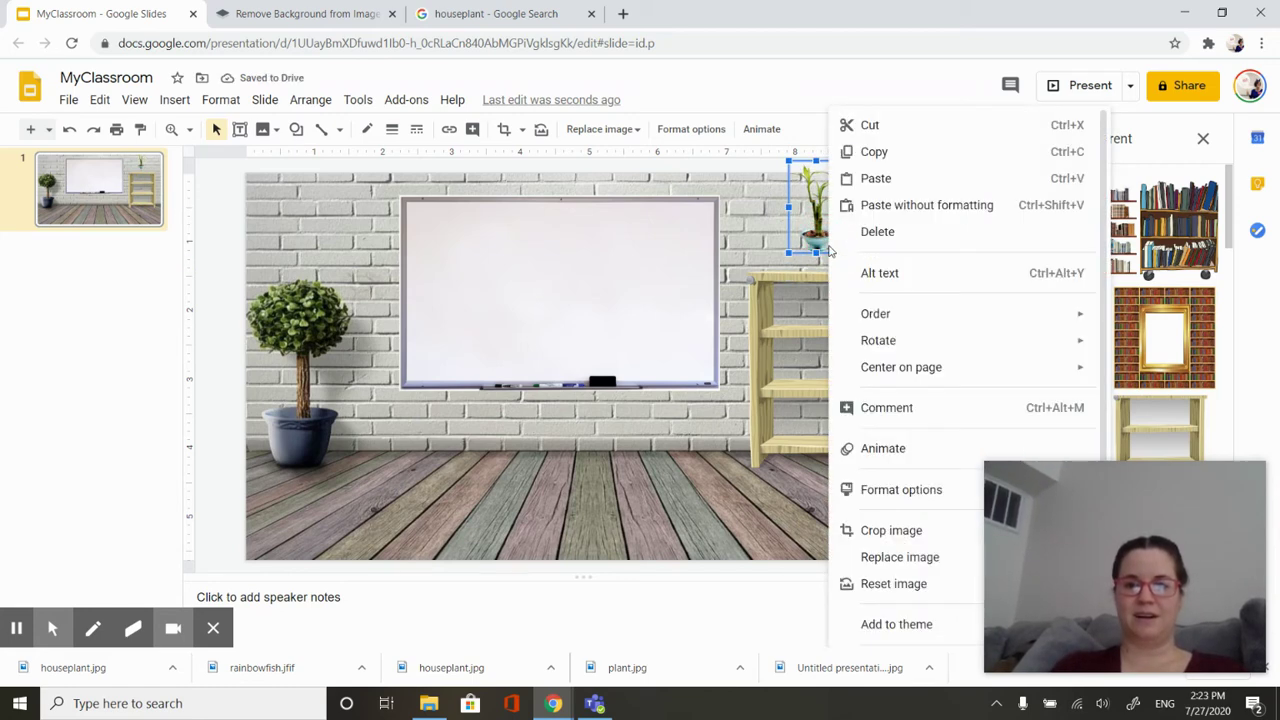
pyautogui.press('Escape')
# Set the houseplant down on top of the bookcase and leave nothing selected on the slide
pyautogui.moveTo(820, 238); pyautogui.dragTo(832, 235)
pyautogui.click(834, 407)
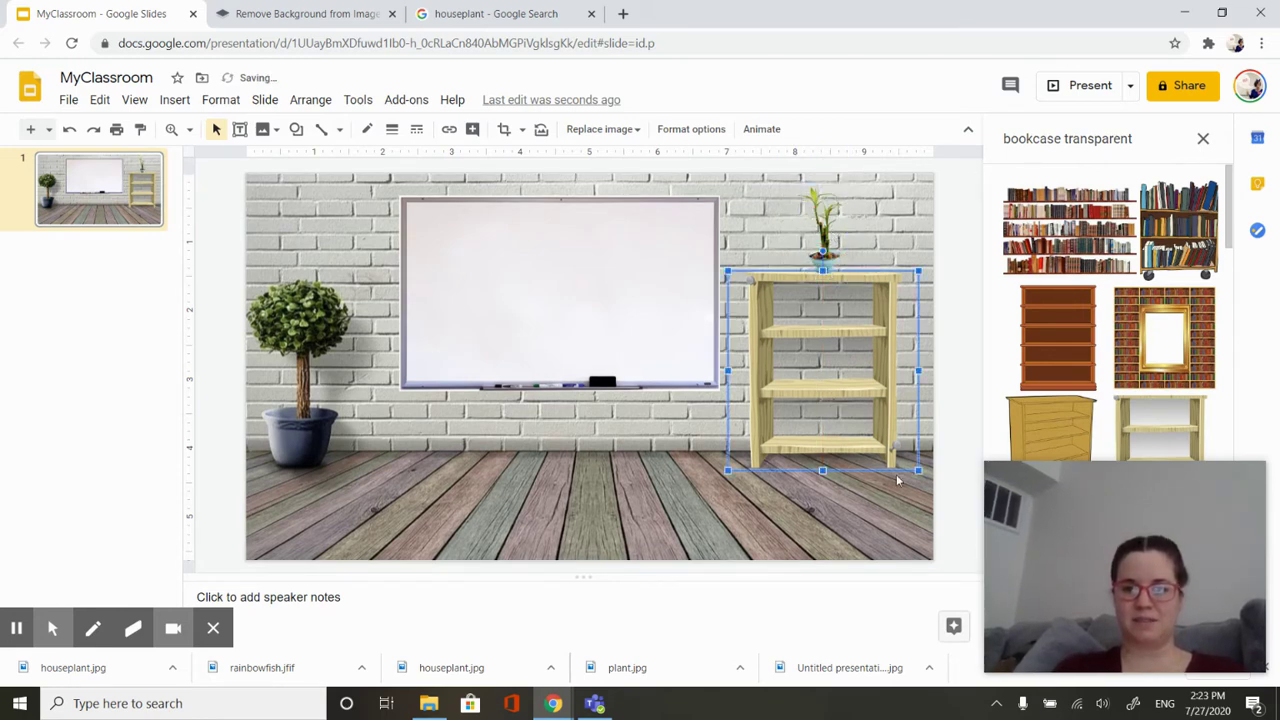
pyautogui.click(893, 540)
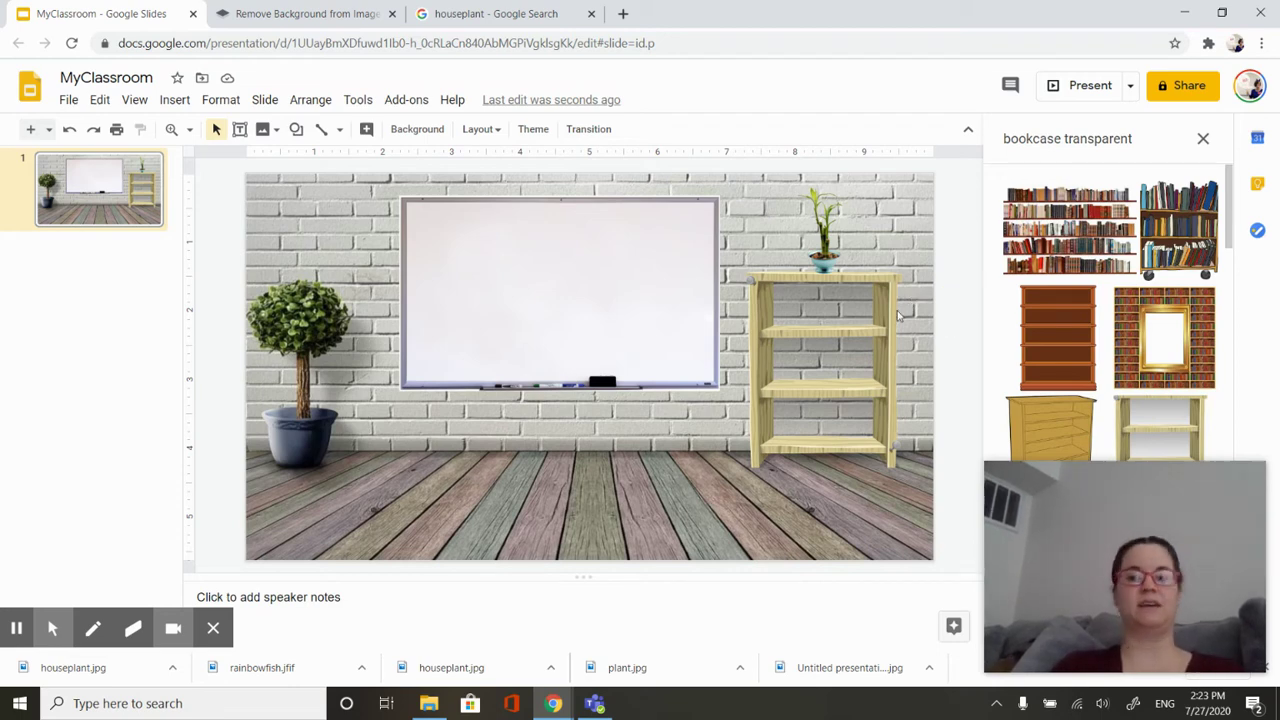
# Switch to the Google Images results and search for "kid book" pictures
pyautogui.click(500, 12)
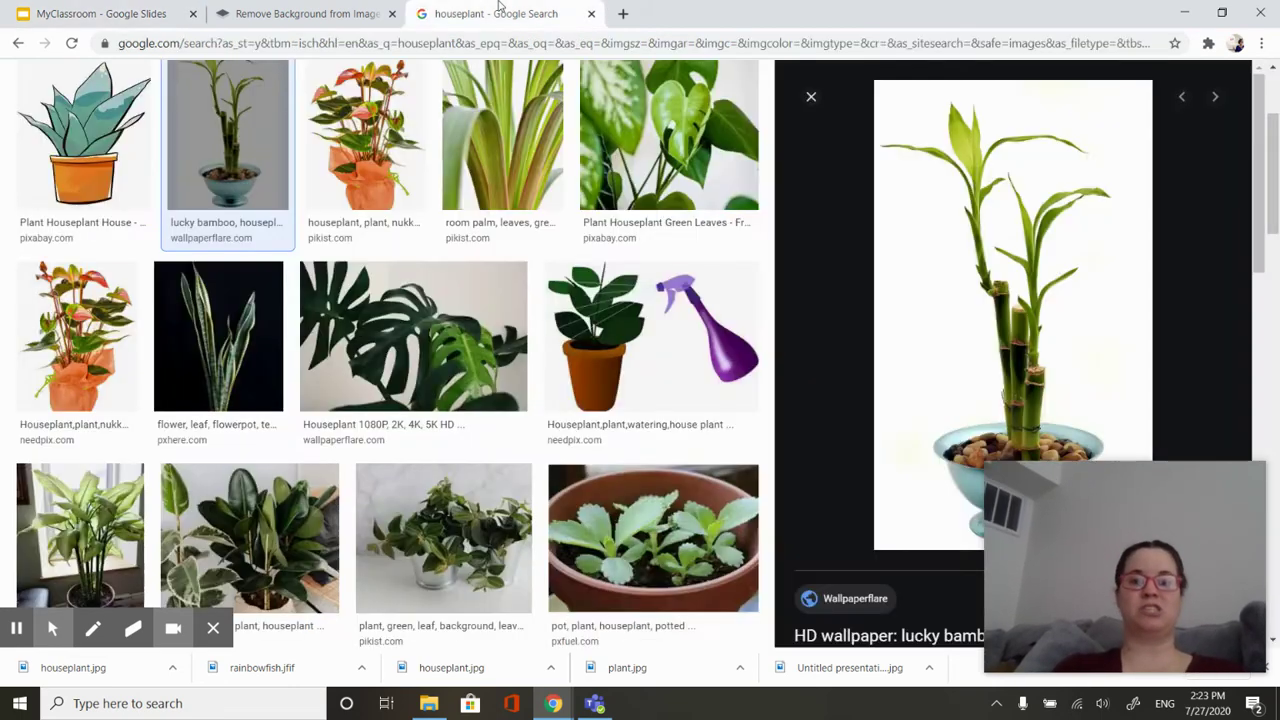
pyautogui.scroll(2, 1277, 205)
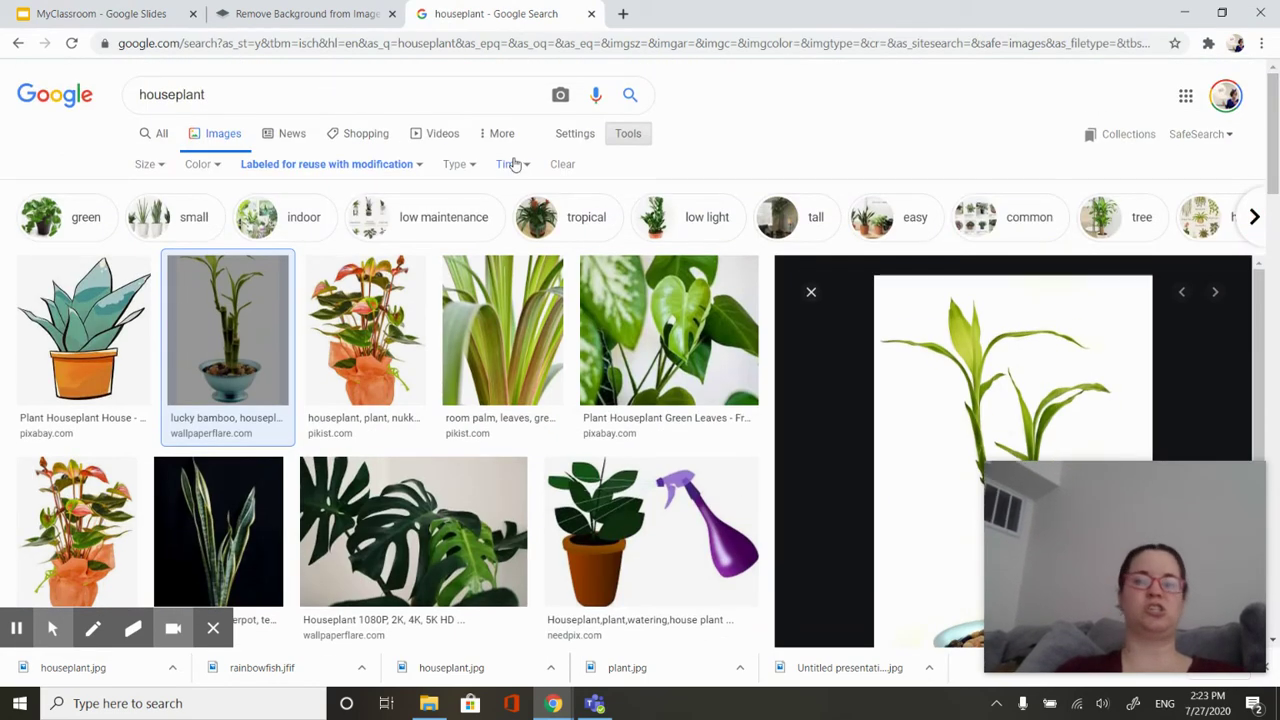
pyautogui.moveTo(414, 94); pyautogui.dragTo(7, 67)
pyautogui.write('ki')
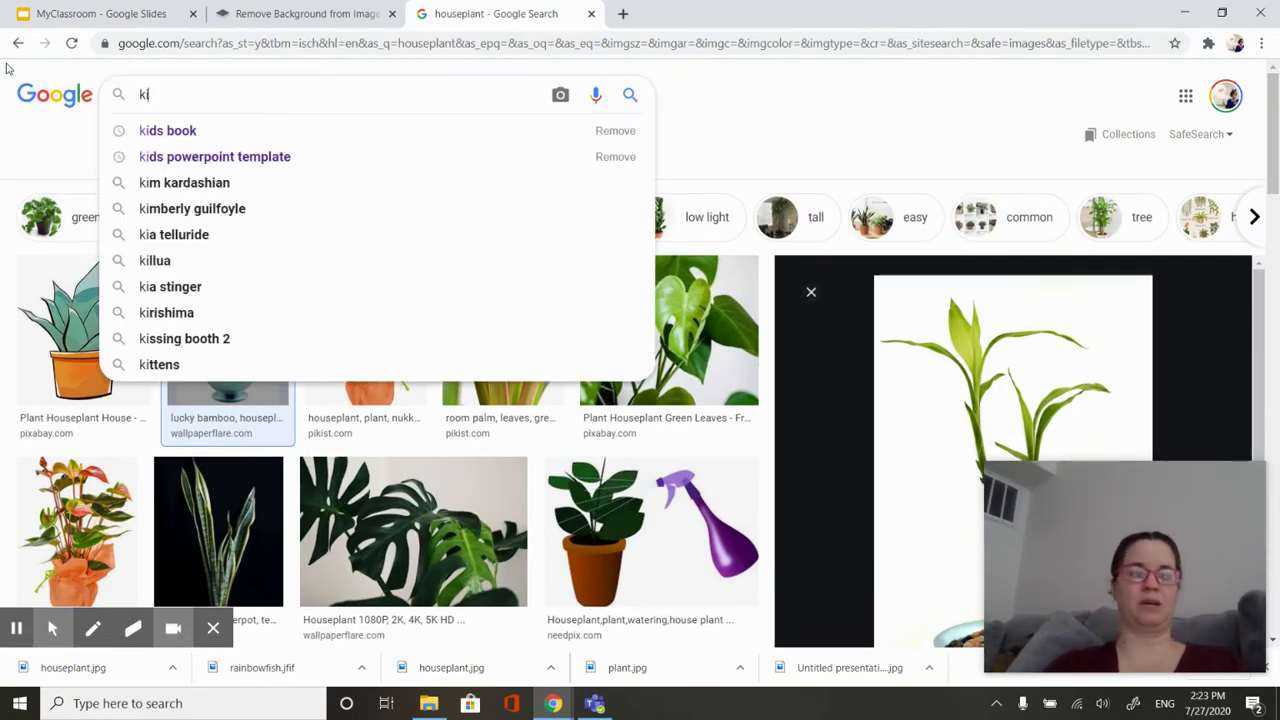
pyautogui.write('d book')
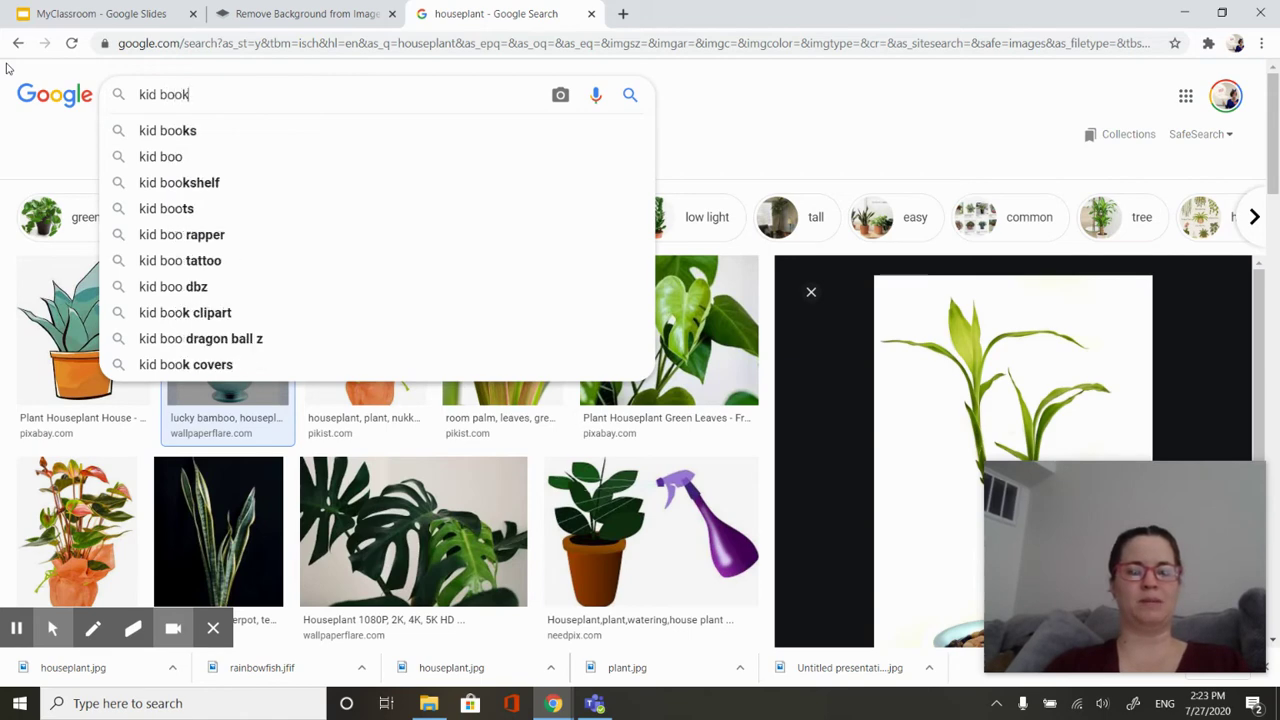
pyautogui.press('Return')
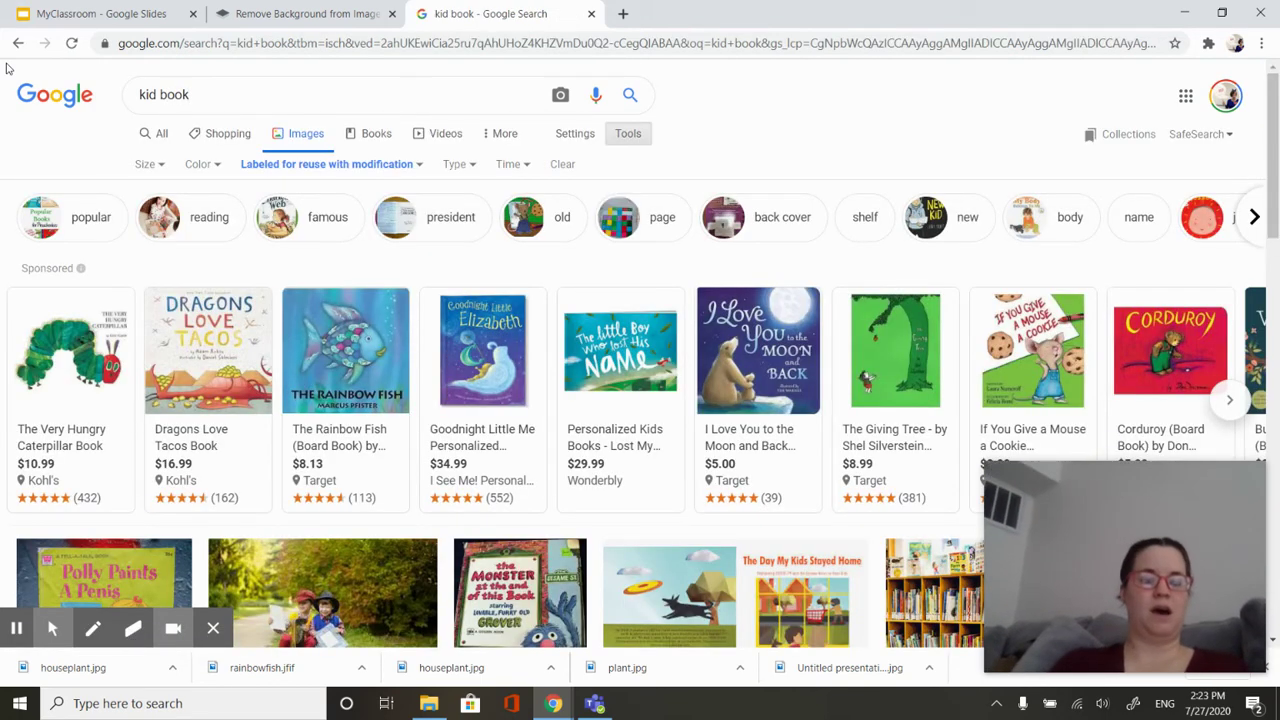
# Copy The Rainbow Fish cover image, paste it onto the MyClassroom slide in Google Slides, and leave the pasted cover selected
pyautogui.moveTo(347, 368)
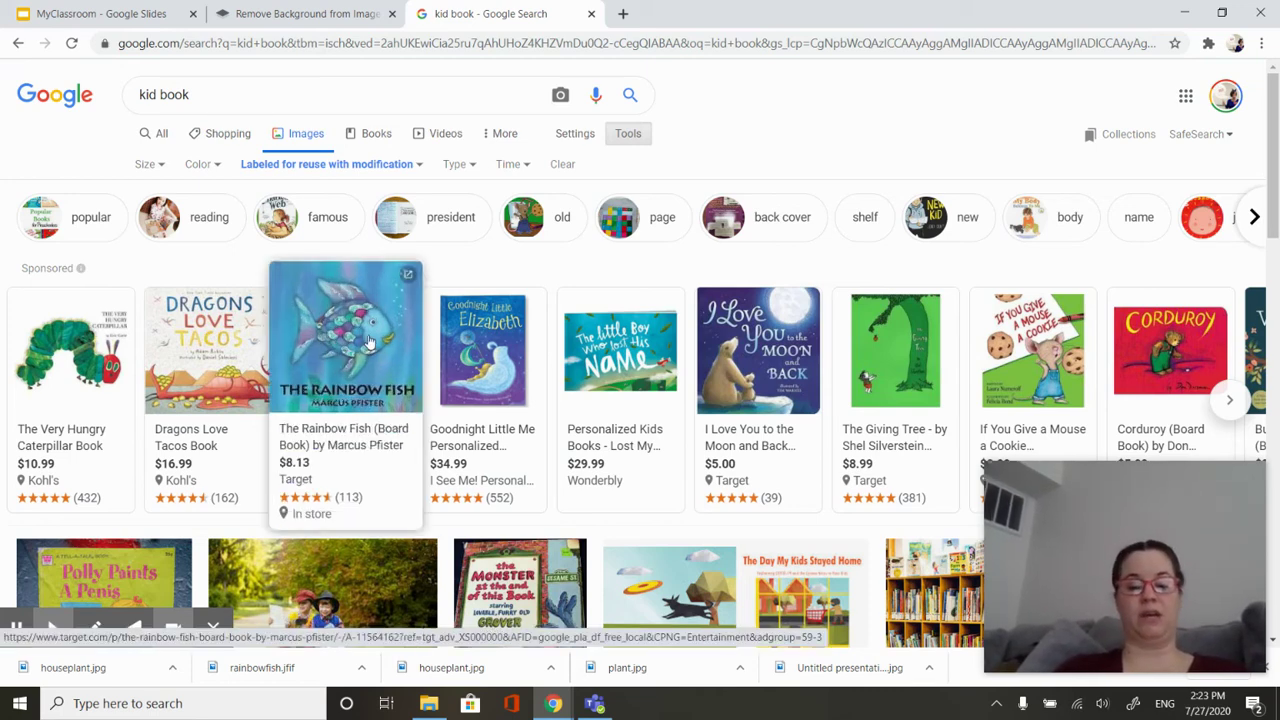
pyautogui.rightClick(368, 341)
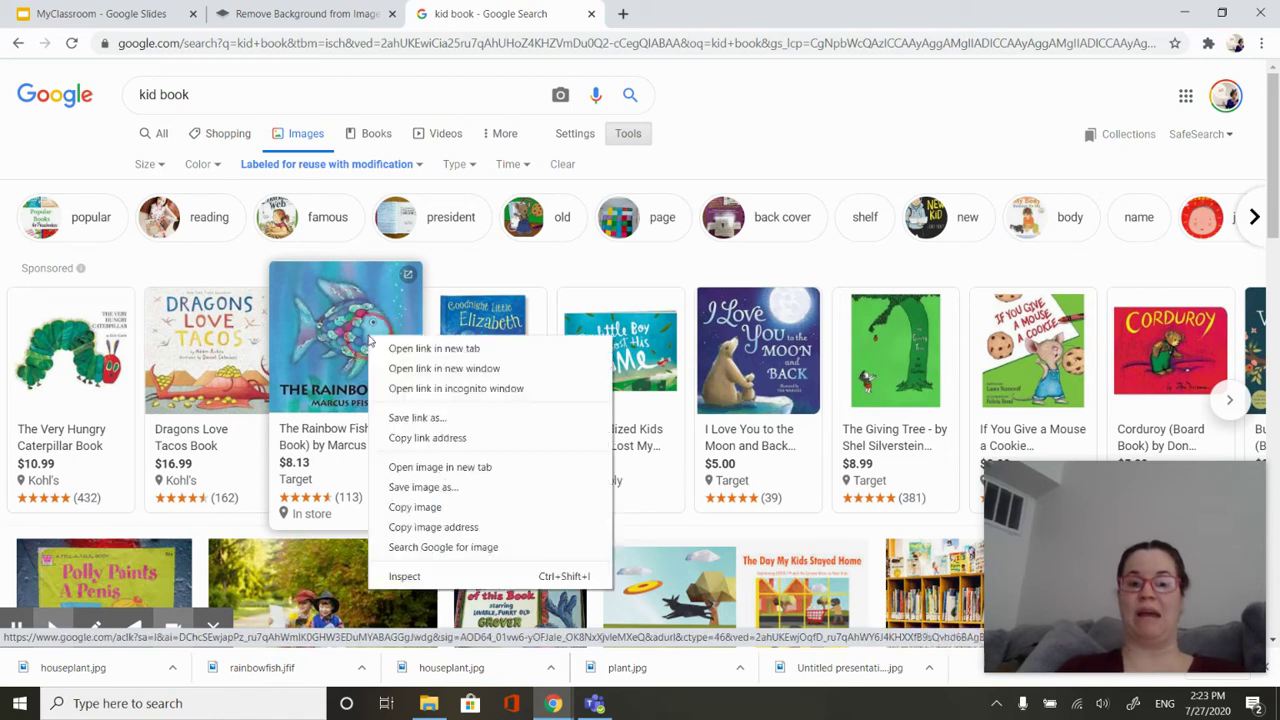
pyautogui.click(449, 508)
pyautogui.click(133, 10)
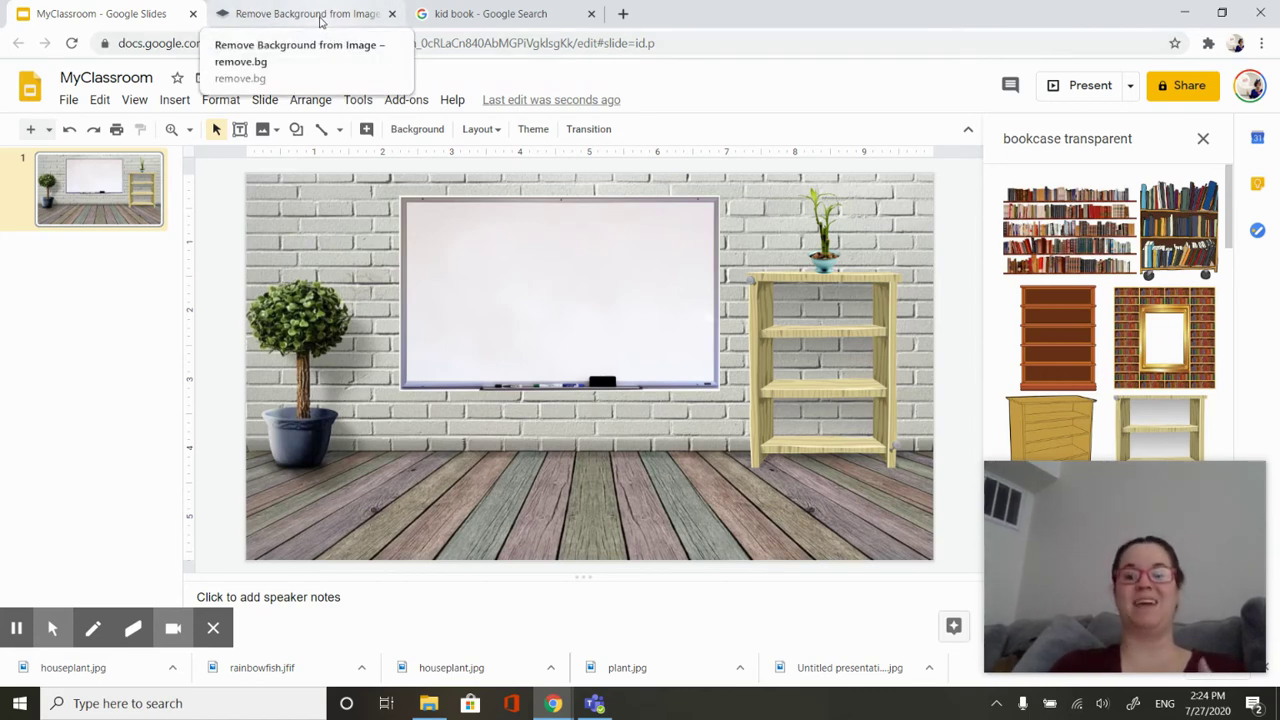
pyautogui.rightClick(459, 449)
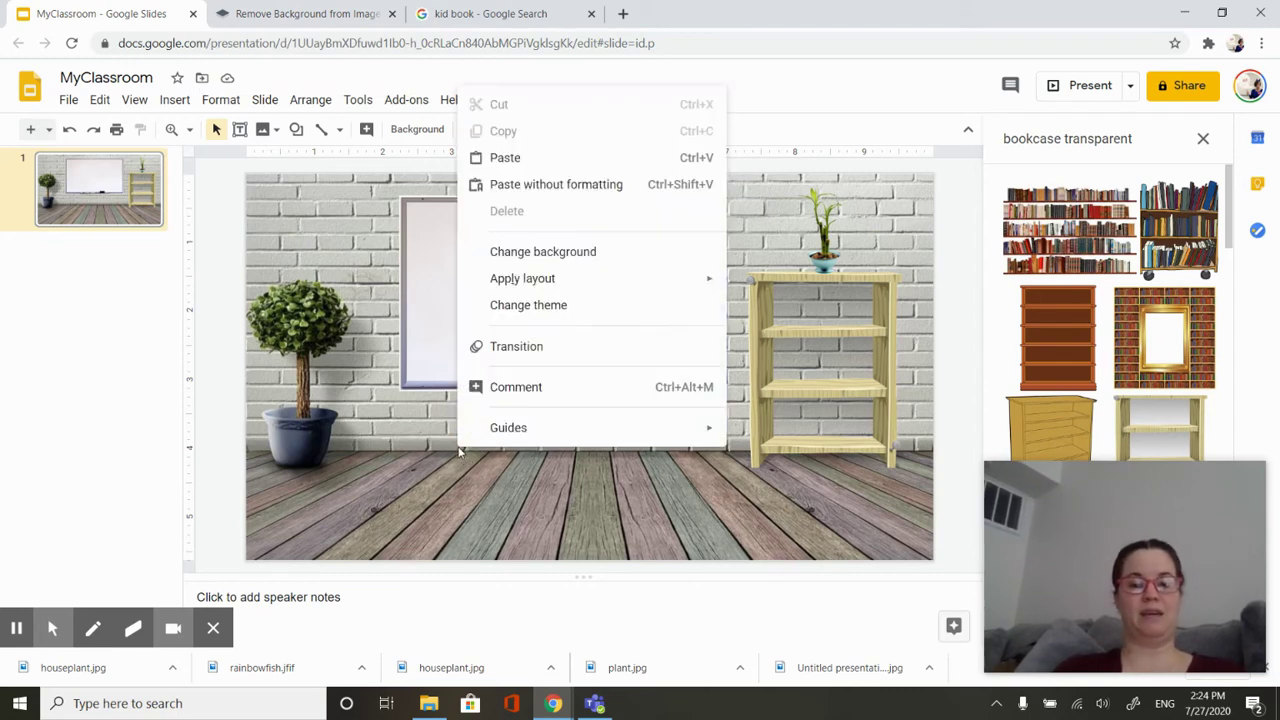
pyautogui.click(540, 160)
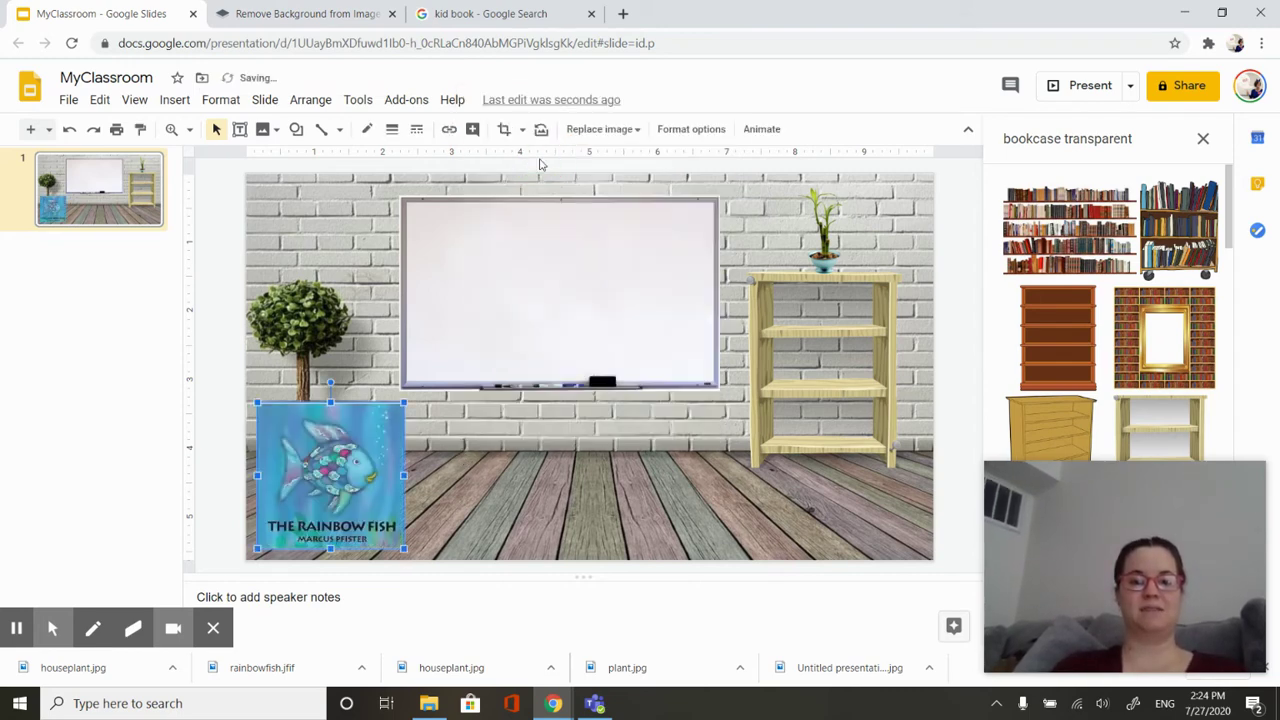
pyautogui.rightClick(481, 477)
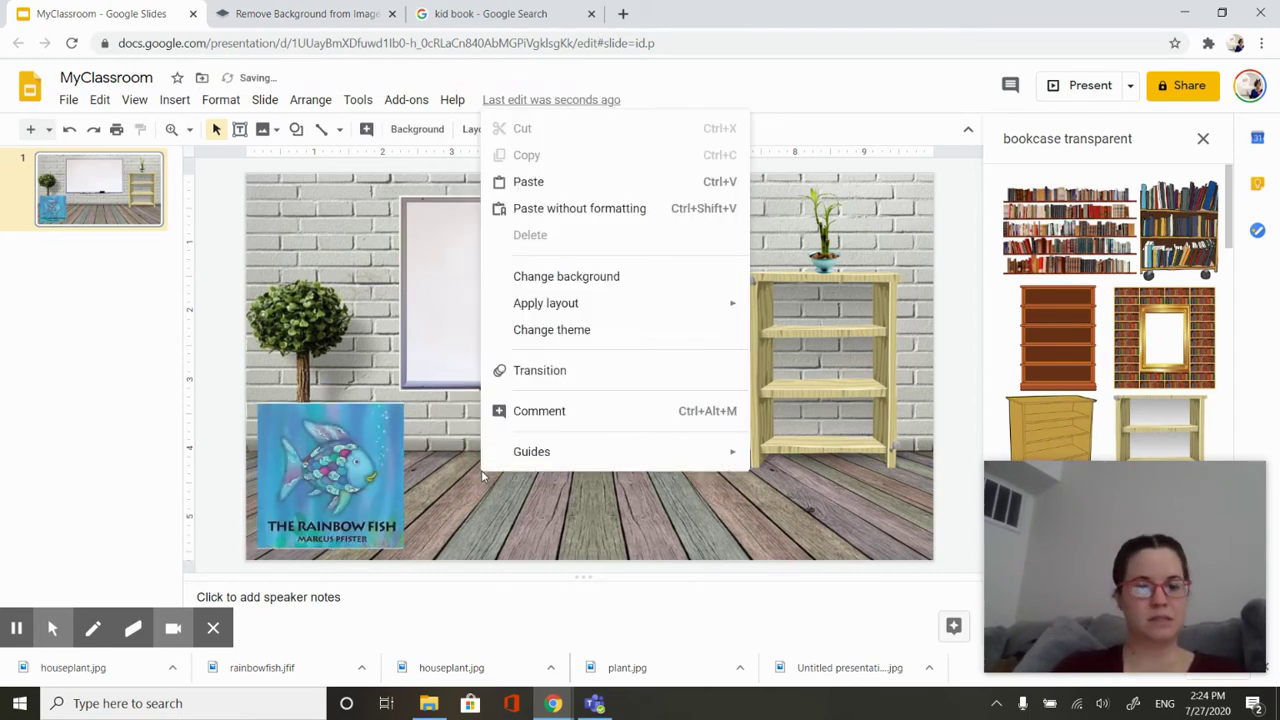
pyautogui.click(352, 512)
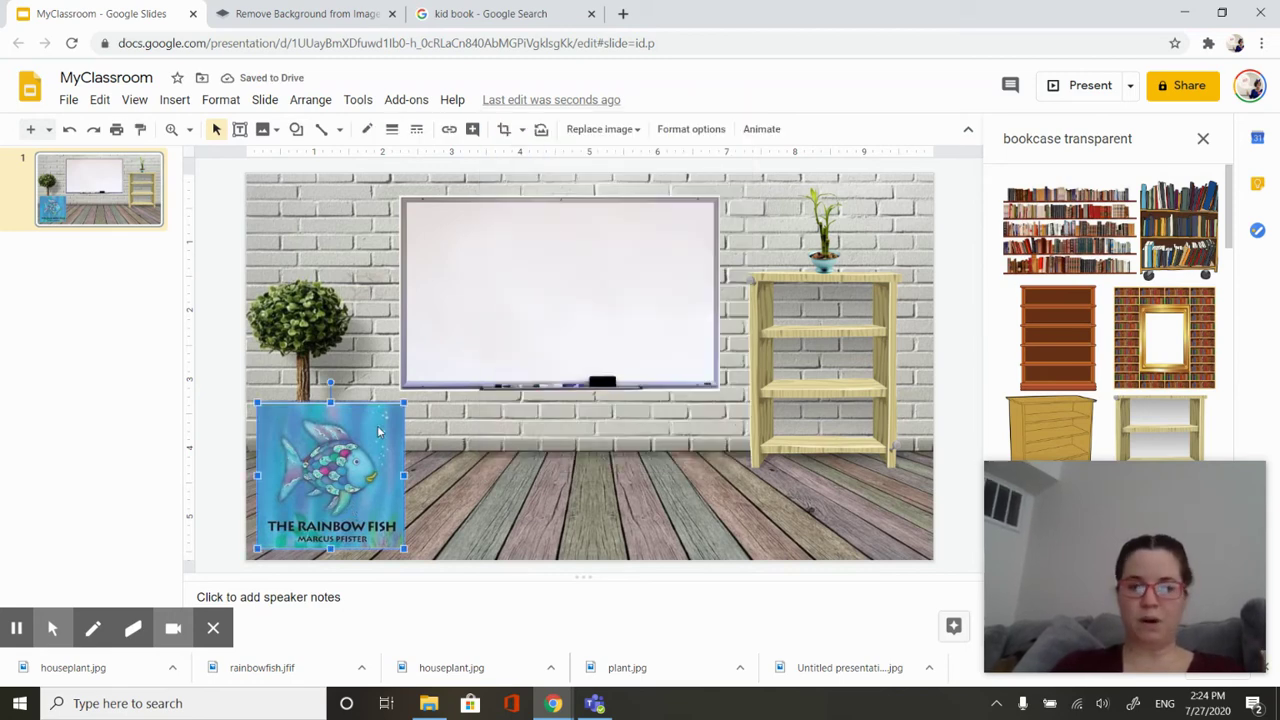